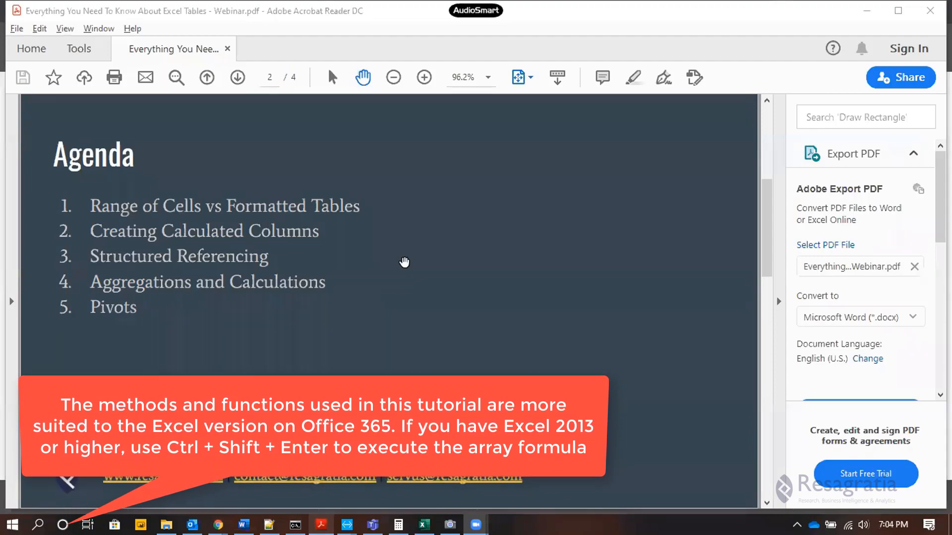
Switch to Excel and open a new blank workbook.
click(425, 525)
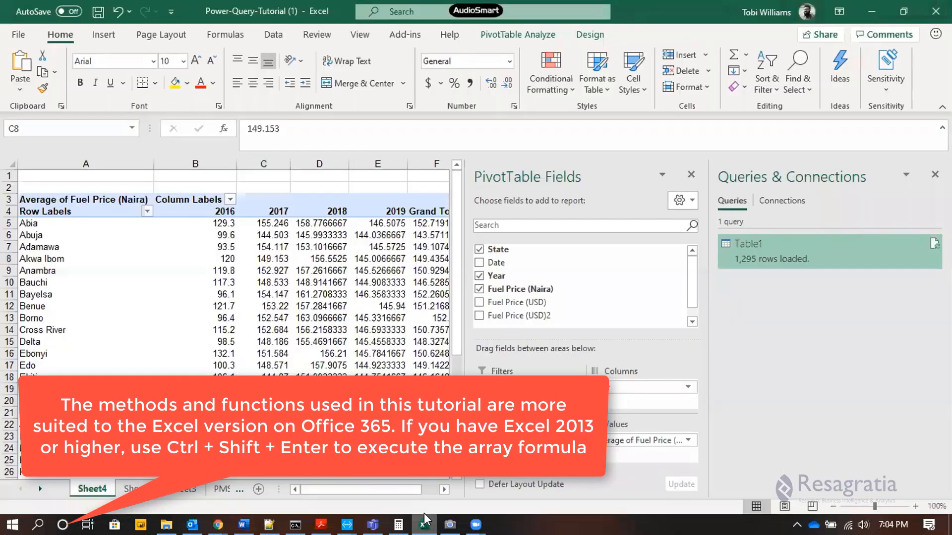
key(ctrl+n)
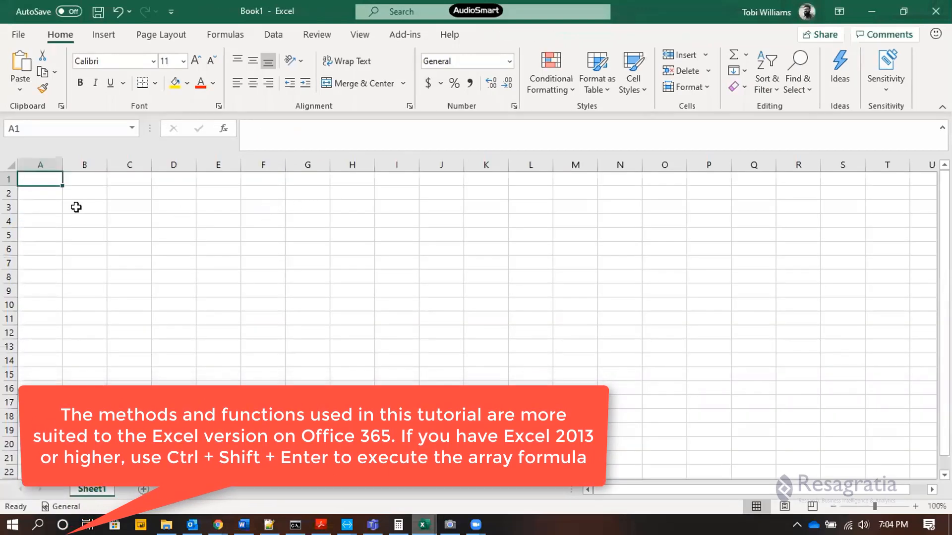
scroll(48, 188, down, 1)
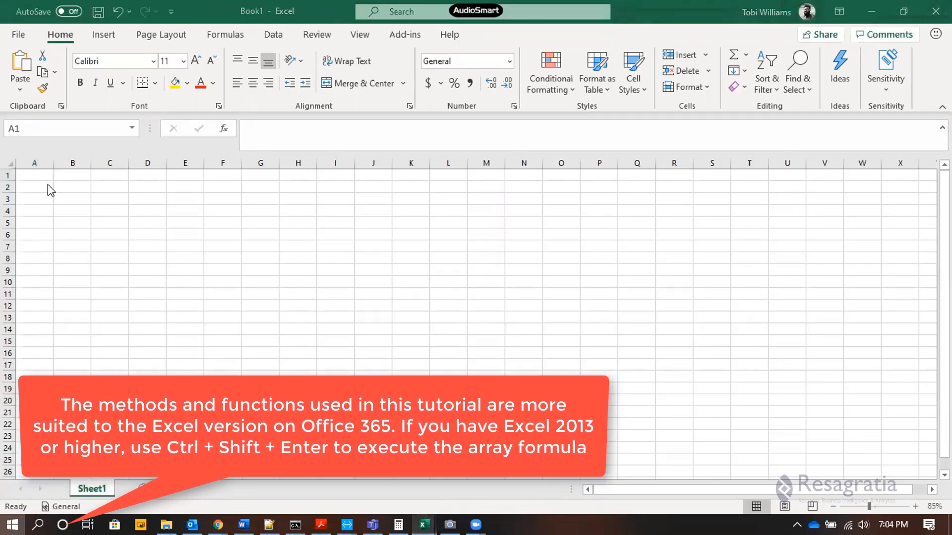
key(super)
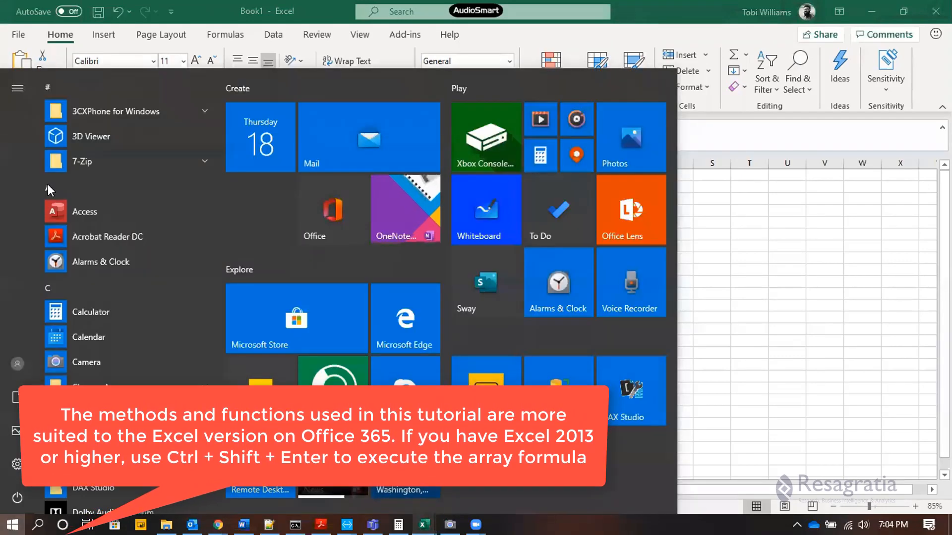
key(Escape)
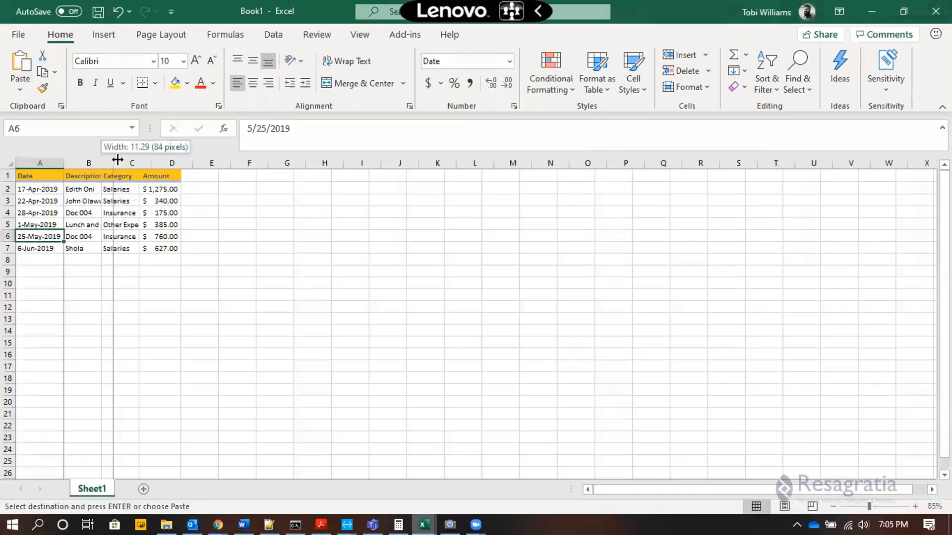
Widen column B so the descriptions fit.
drag(117, 159, 168, 162)
click(99, 248)
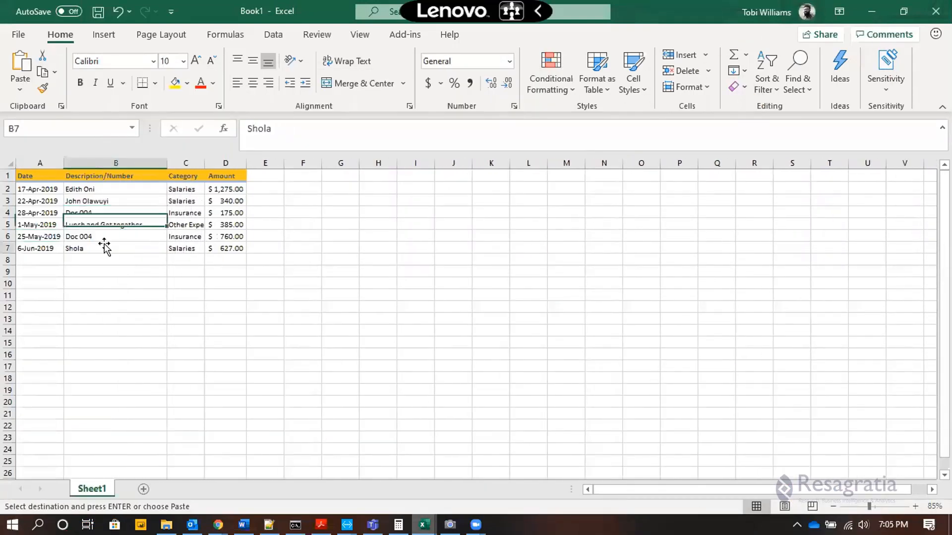
click(92, 224)
click(93, 246)
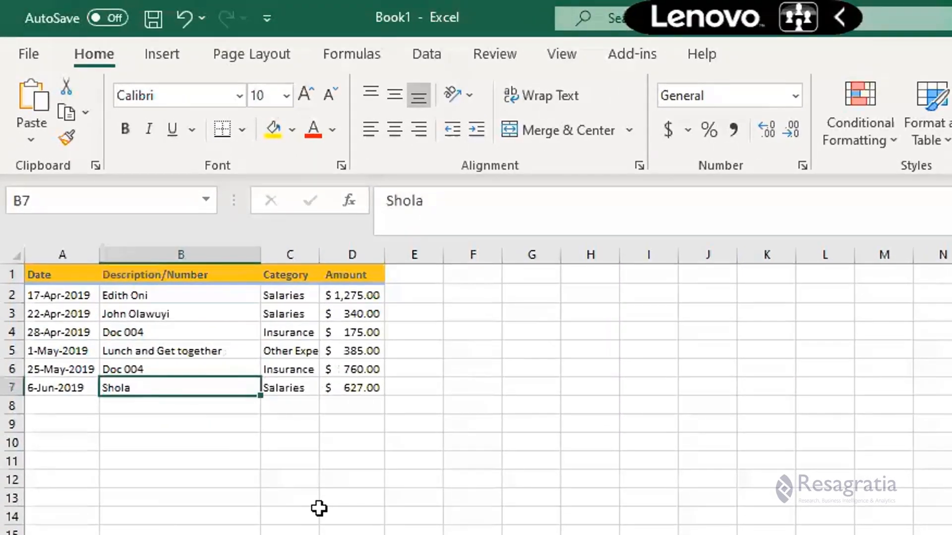
Autofit column C to the width of its longest category.
click(80, 333)
click(170, 347)
click(291, 314)
click(297, 335)
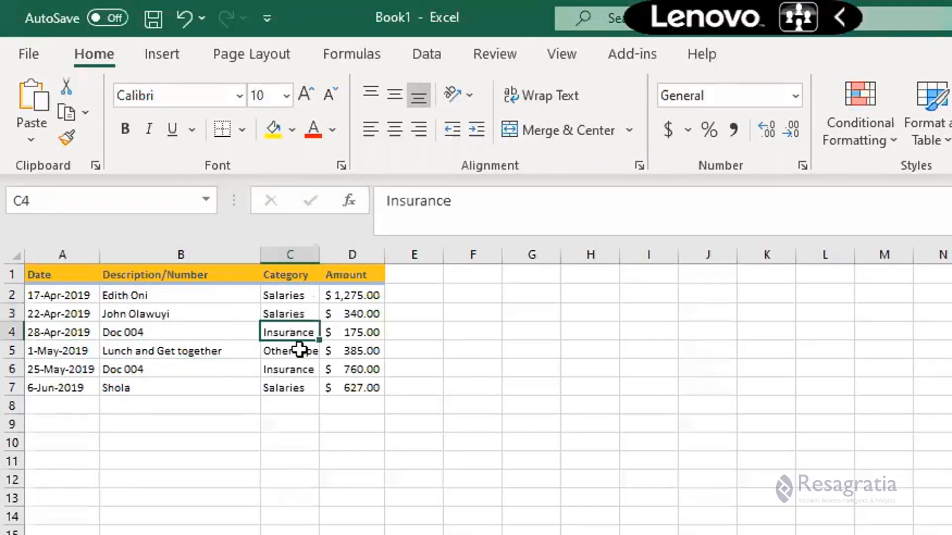
click(267, 369)
double_click(320, 254)
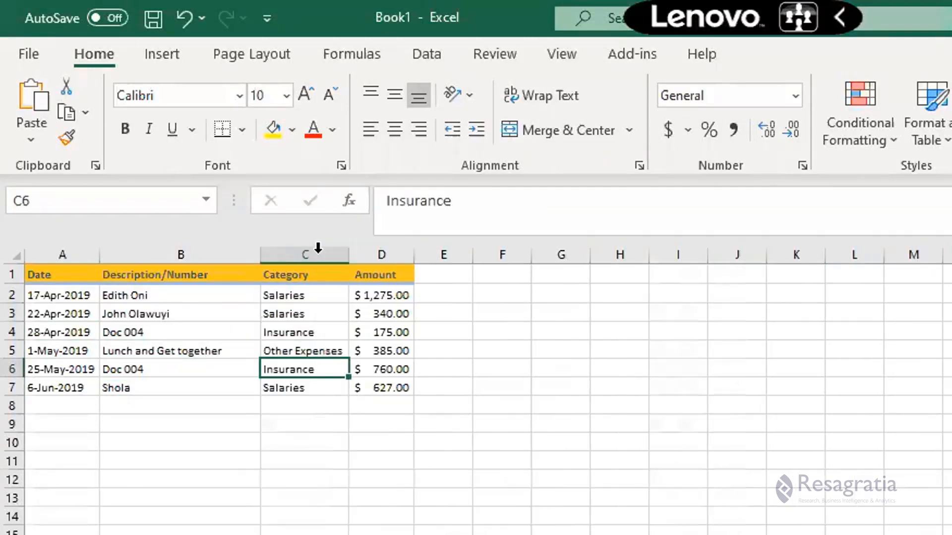
Examine the rows, columns and header cells of the expense data.
scroll(280, 377, up, 5)
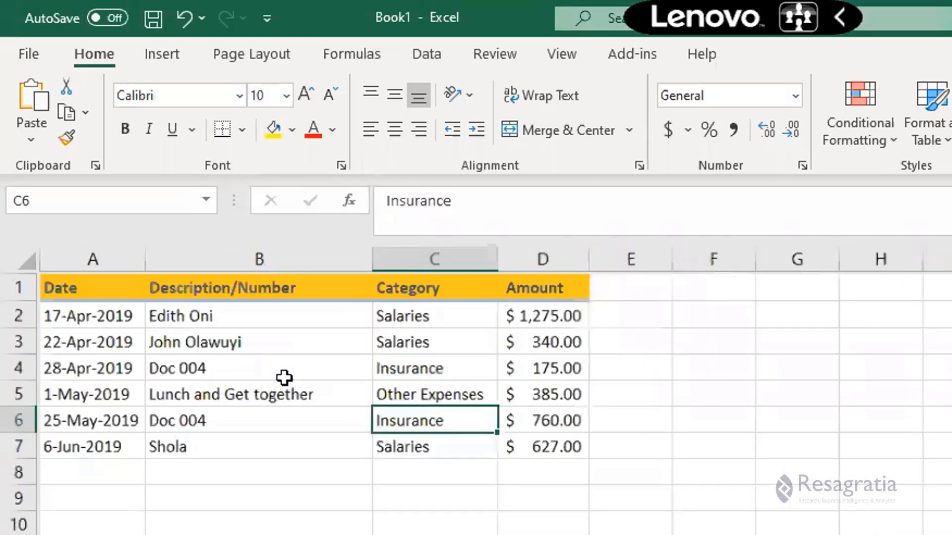
scroll(283, 379, down, 4)
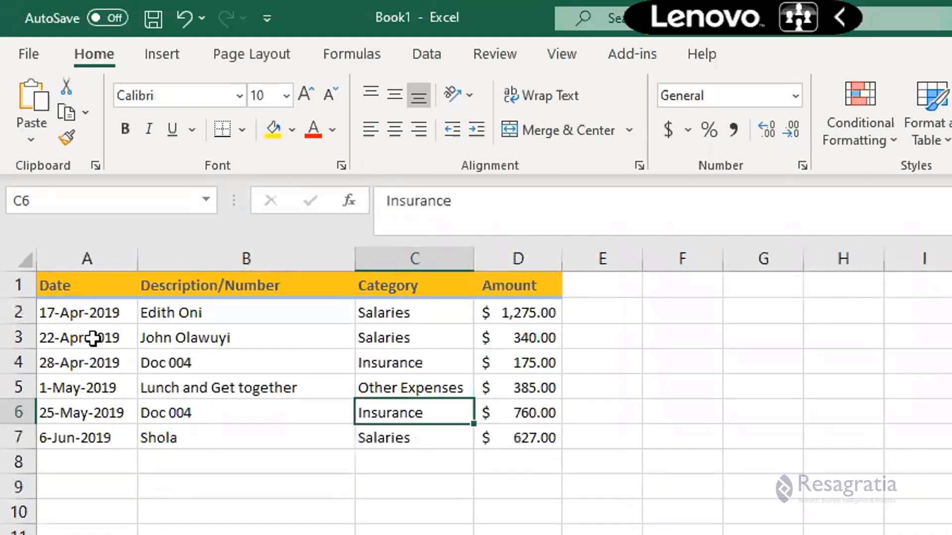
click(19, 312)
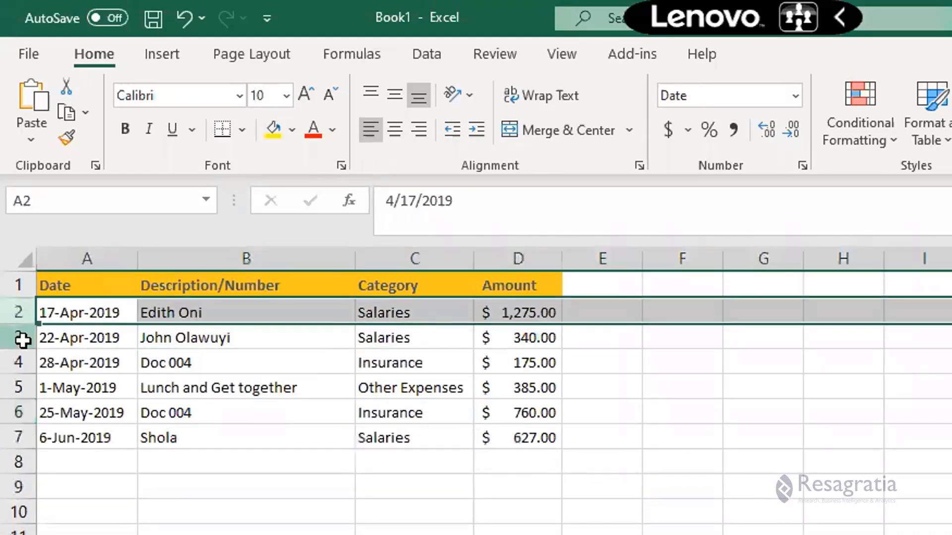
click(19, 338)
click(17, 365)
click(77, 252)
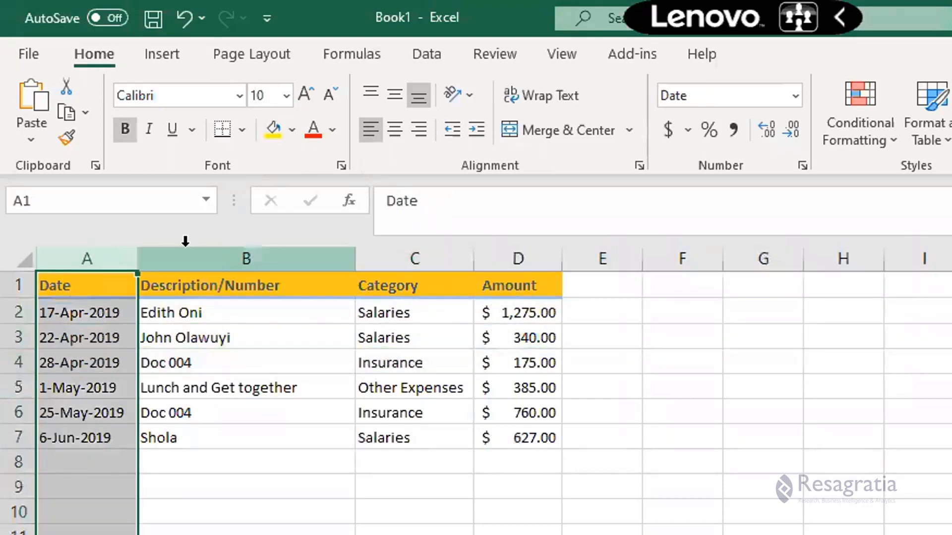
click(191, 255)
drag(91, 283, 496, 285)
click(298, 282)
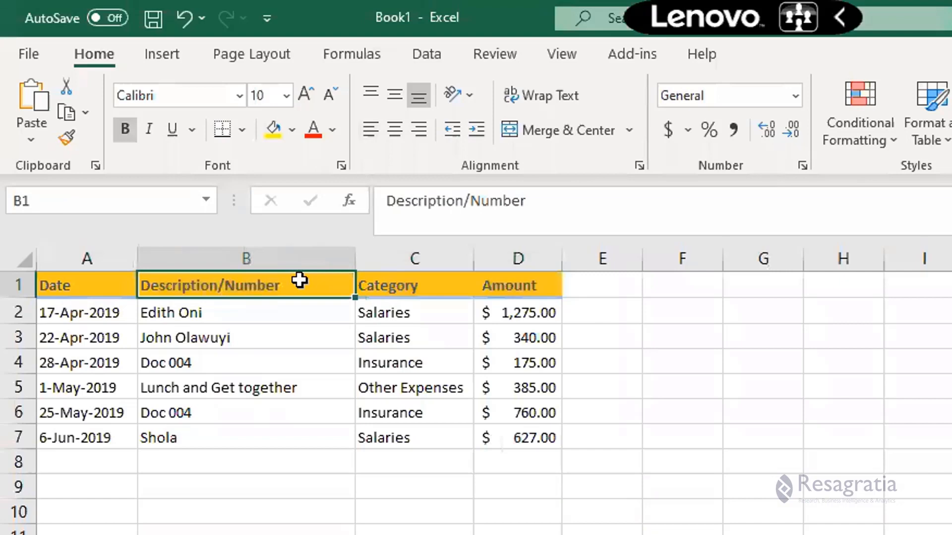
click(412, 285)
click(516, 288)
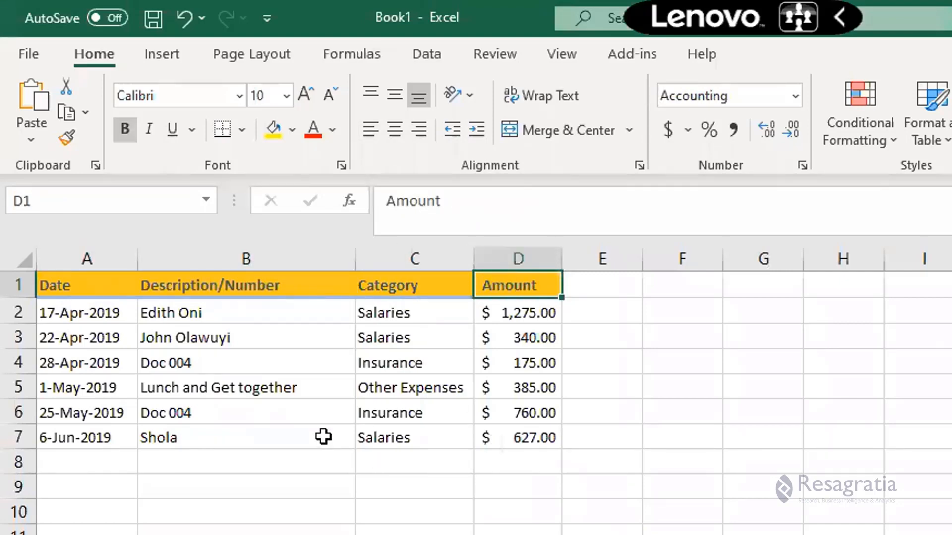
click(260, 361)
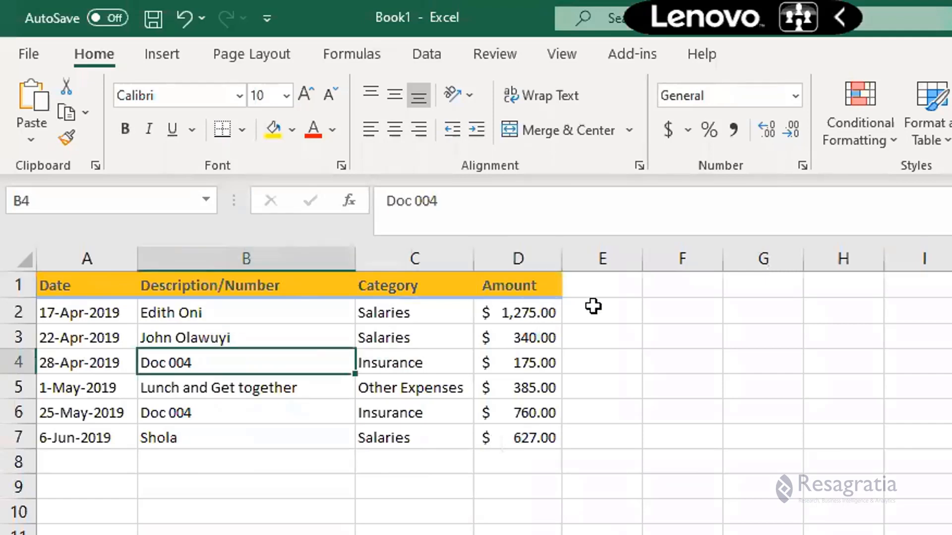
Enter the header Amount * 2 in cell E1.
click(599, 292)
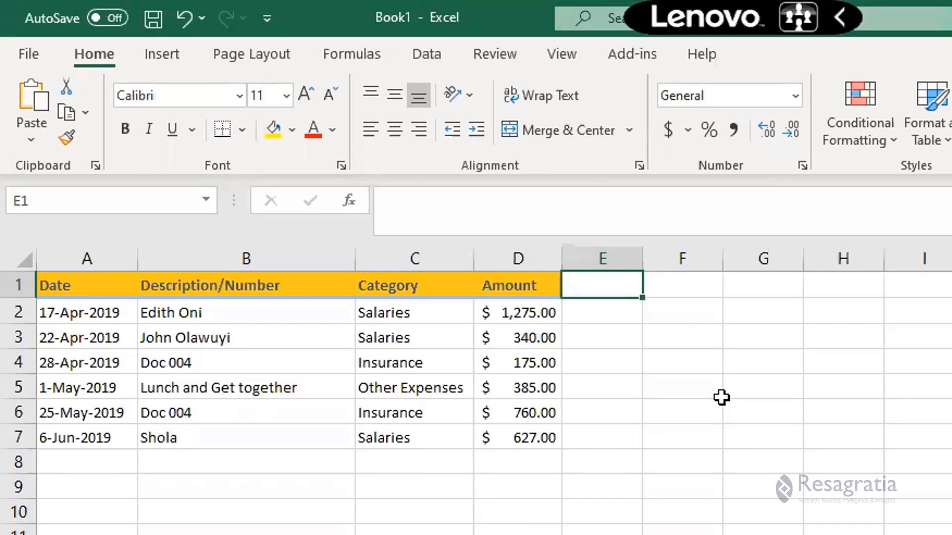
text(Amount)
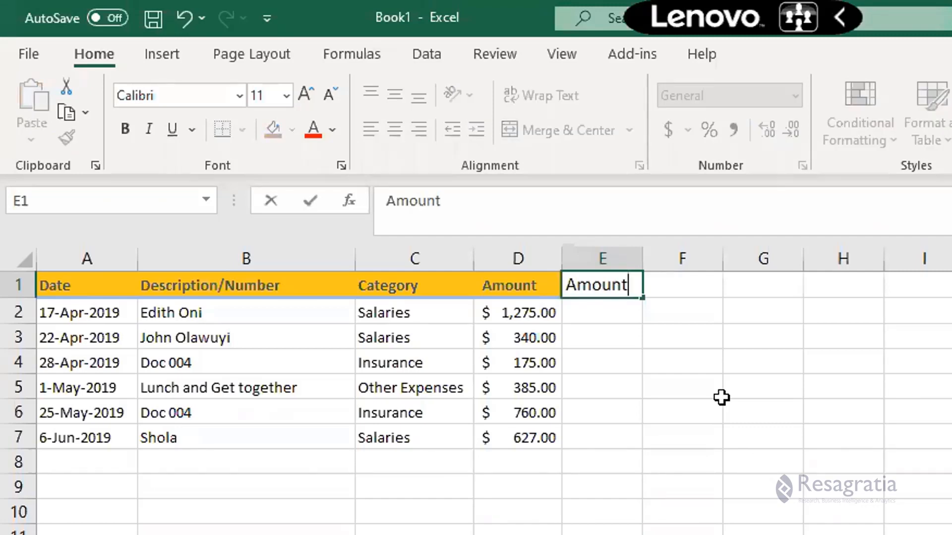
text( * 2)
key(Return)
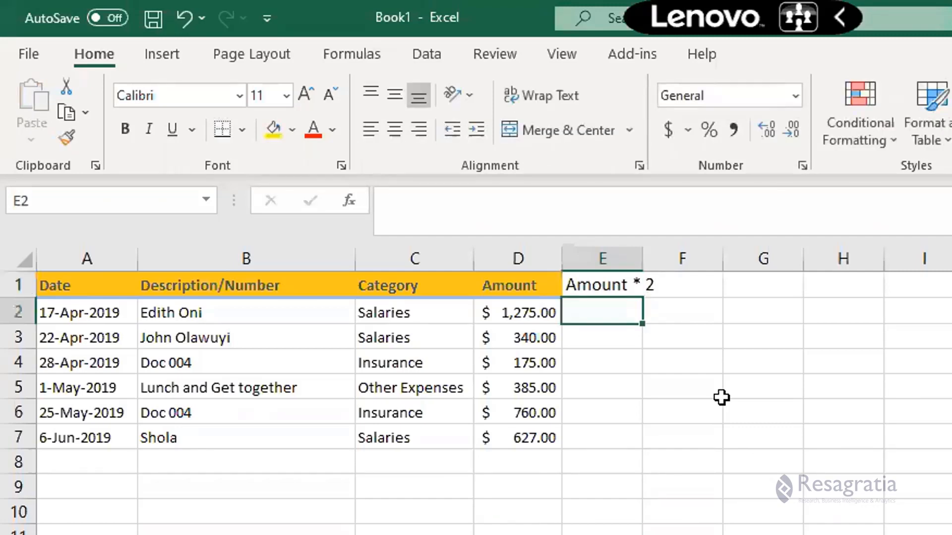
Widen column E and enter the formula =D2*2 in cell E2.
drag(641, 252, 685, 253)
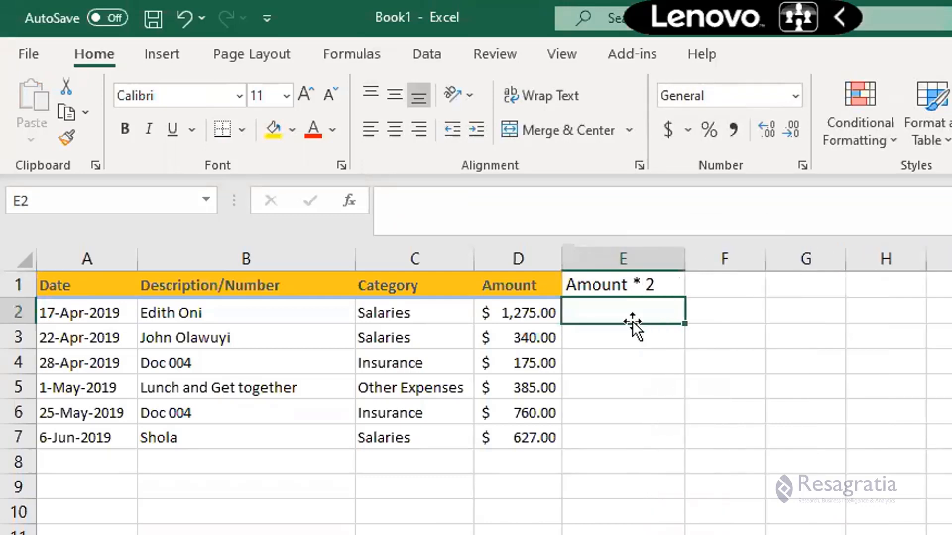
text(=)
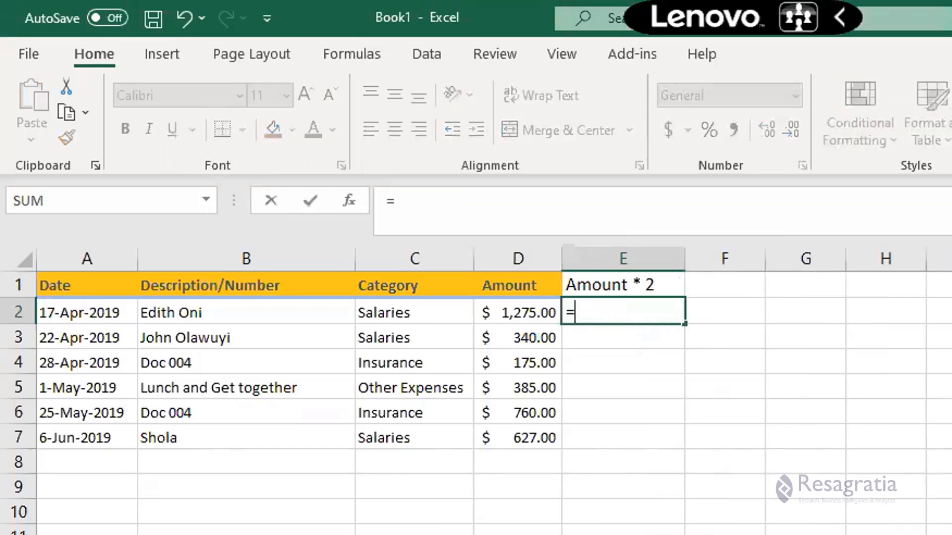
key(Left)
text(*2)
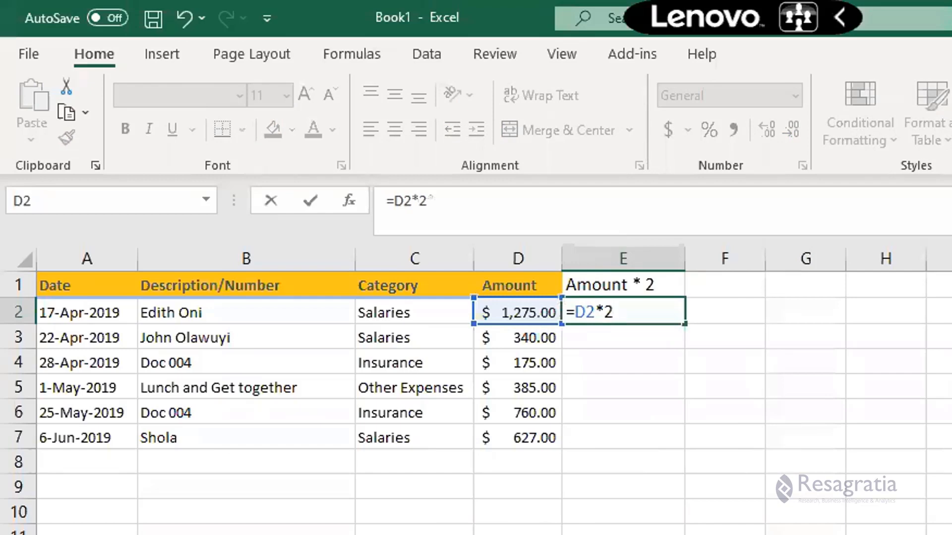
key(Return)
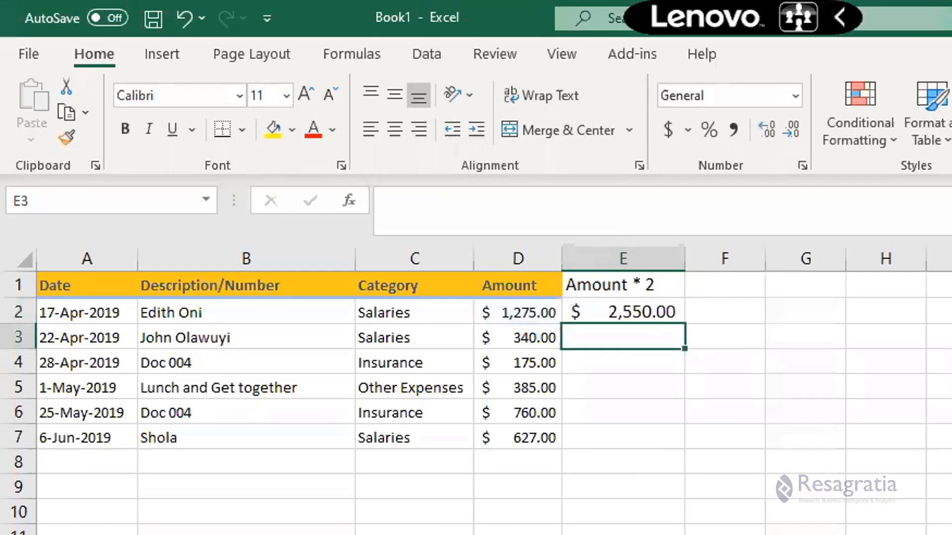
Autofill the E2 formula down column E through row 7.
key(Up)
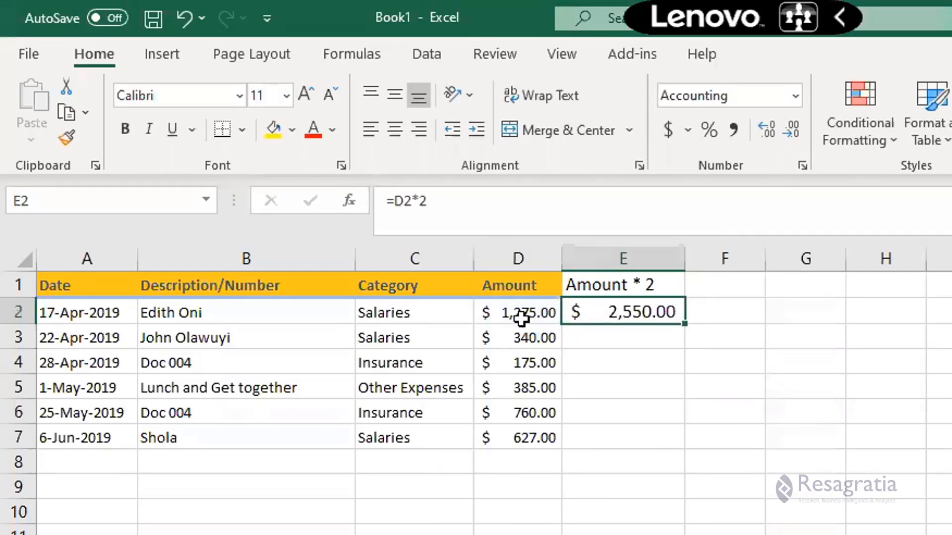
double_click(685, 323)
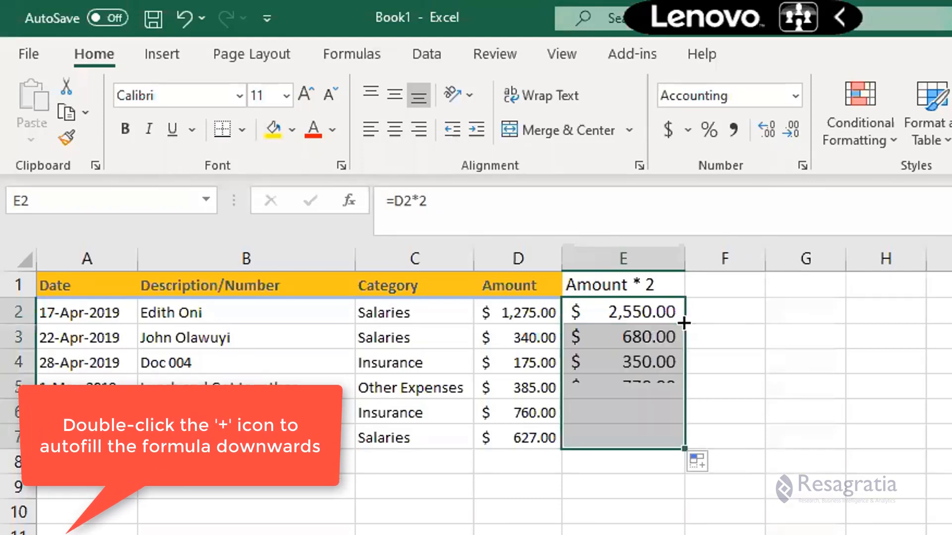
click(607, 356)
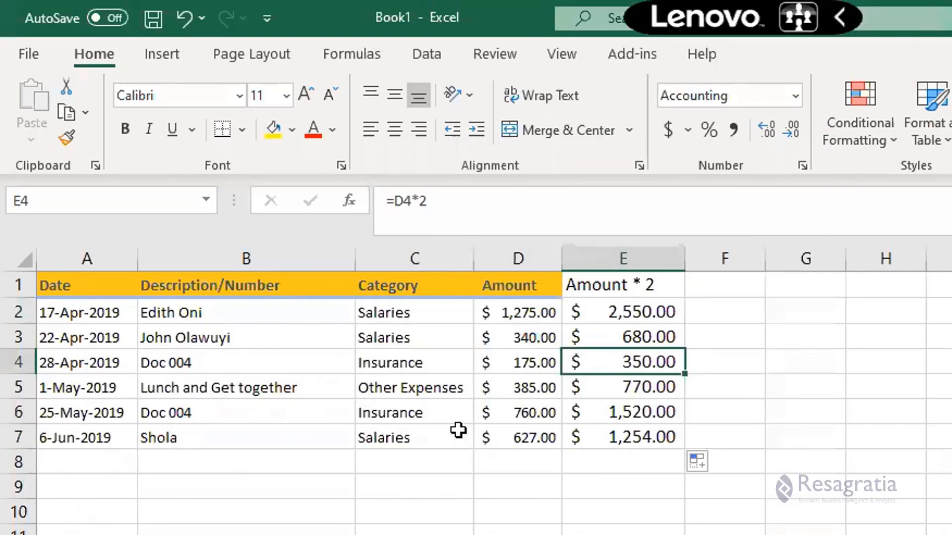
drag(619, 337, 621, 364)
click(597, 404)
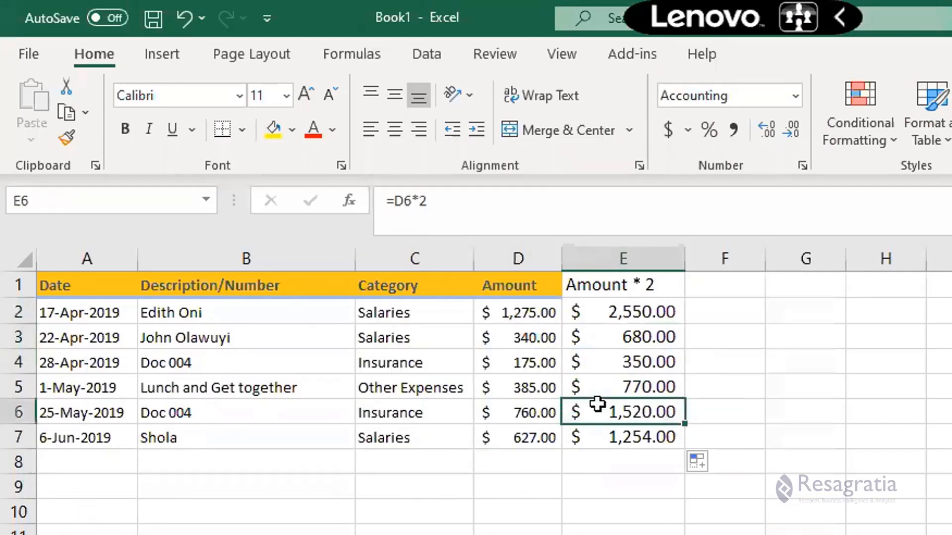
click(594, 360)
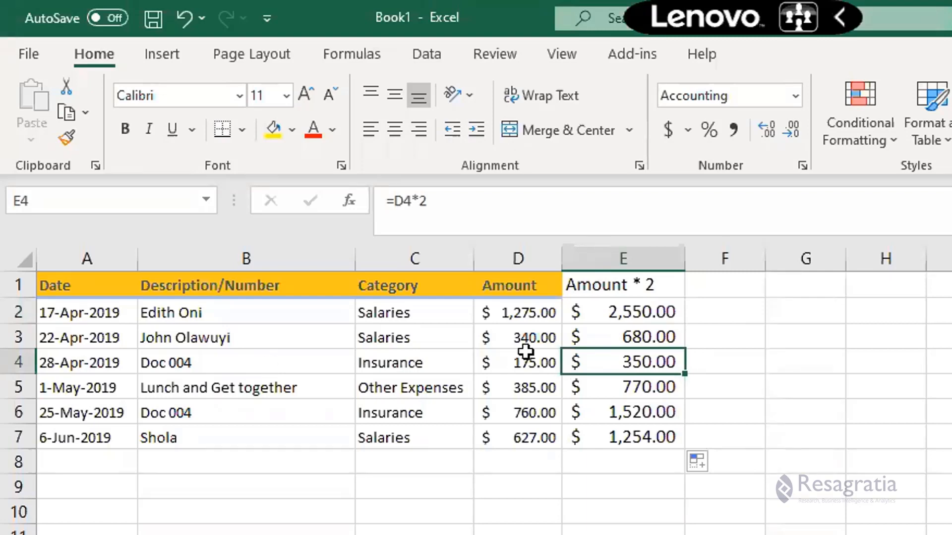
click(601, 308)
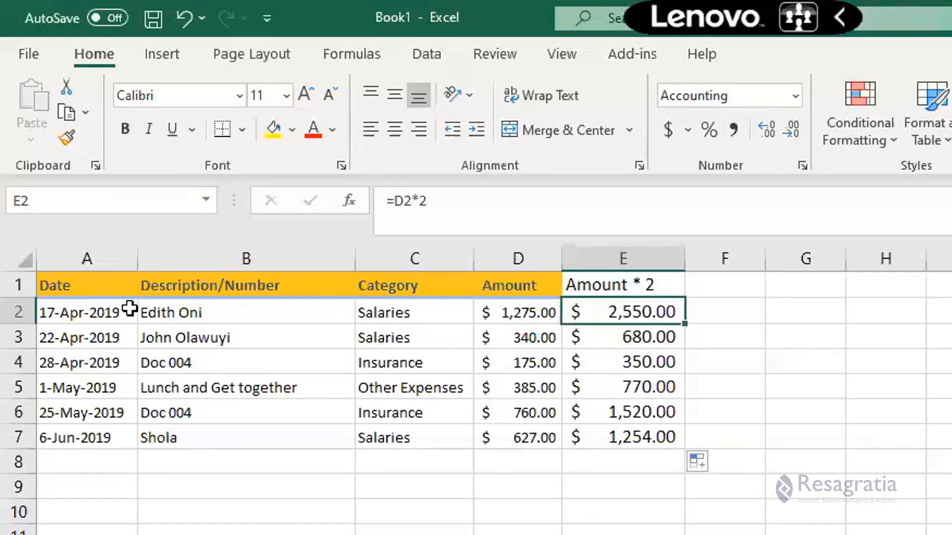
Inspect the cell reference used in the E2 formula.
drag(83, 286, 541, 436)
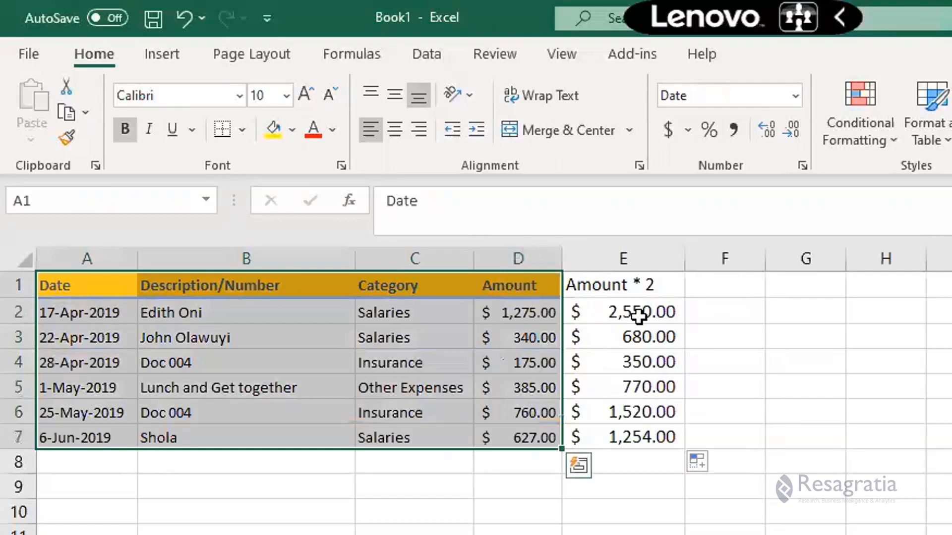
click(639, 315)
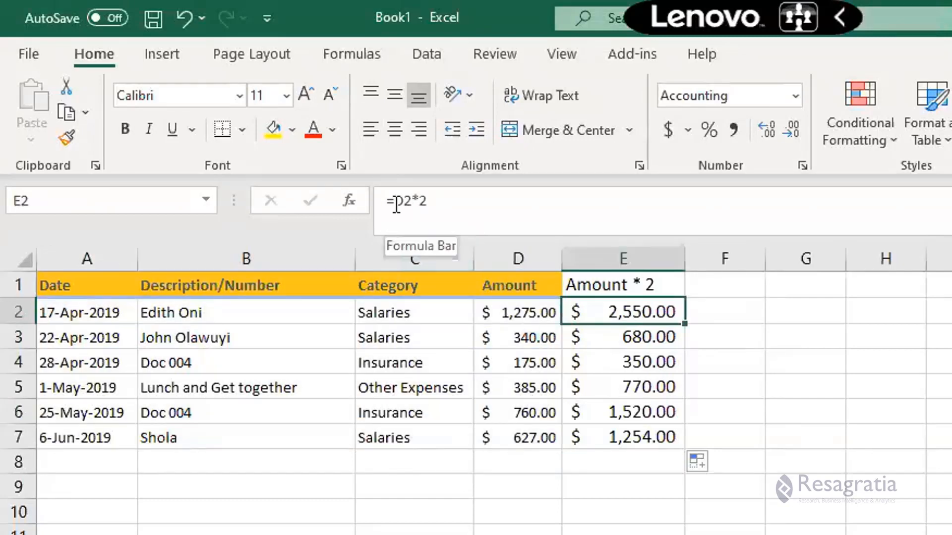
drag(397, 203, 407, 204)
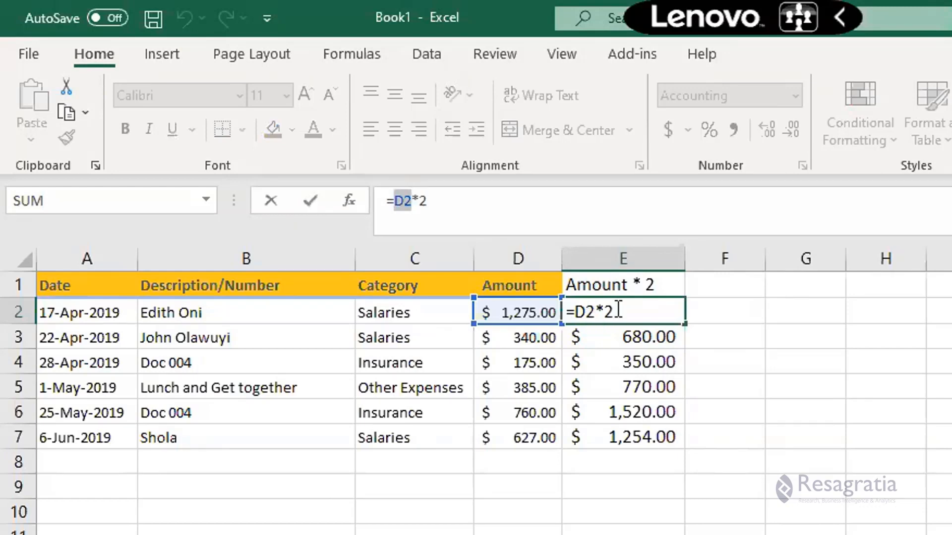
key(ctrl+Return)
Copy the data range A1:D7 and paste it into an empty sheet at A1.
click(64, 284)
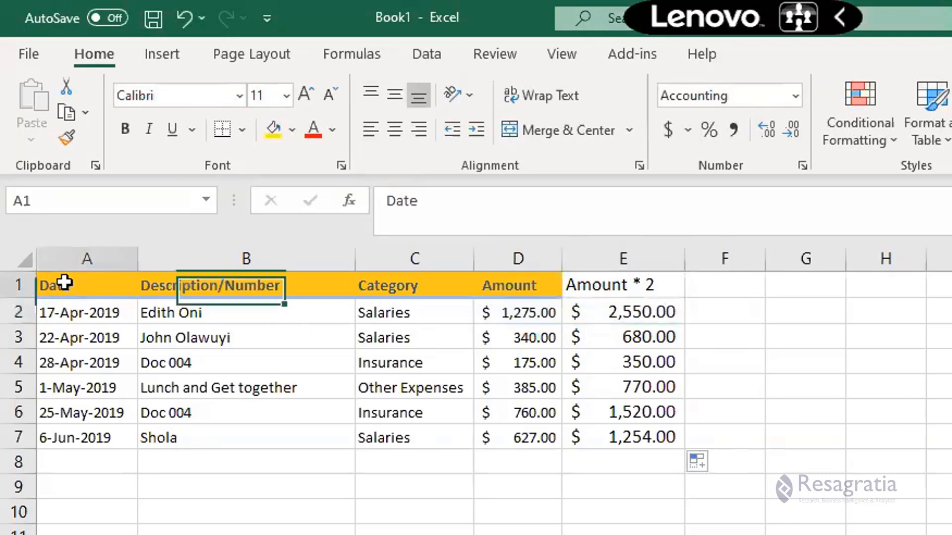
drag(64, 284, 510, 435)
key(ctrl+c)
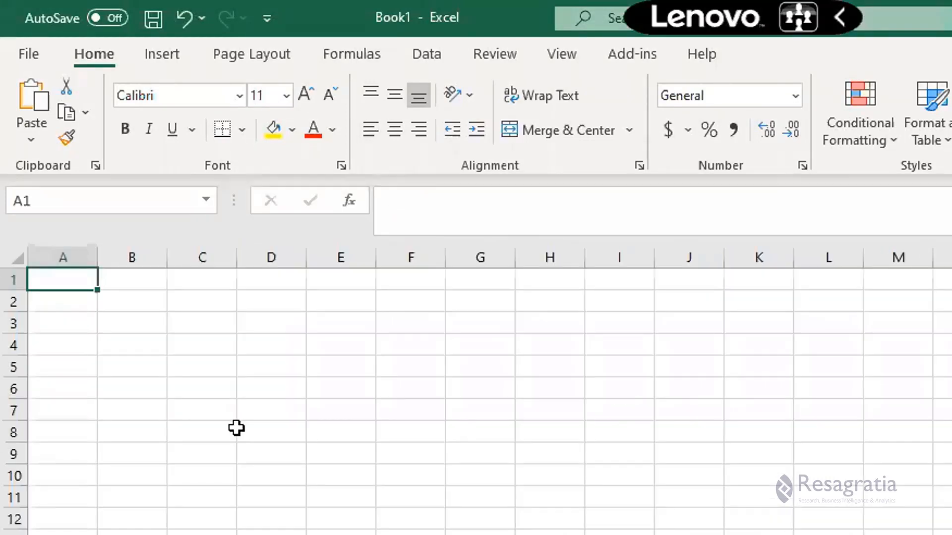
key(ctrl+v)
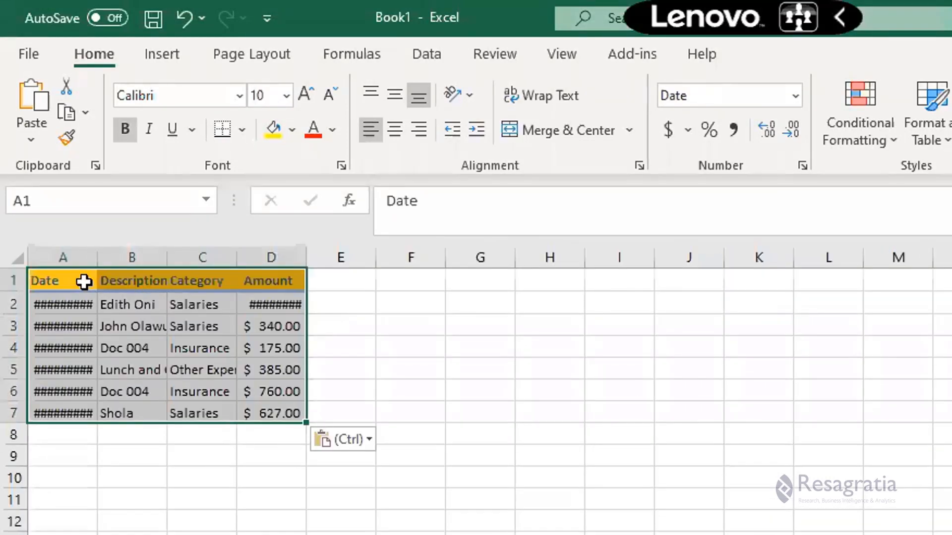
Autofit the widths of columns A through D on the pasted sheet so all dates and descriptions show.
double_click(98, 252)
double_click(185, 249)
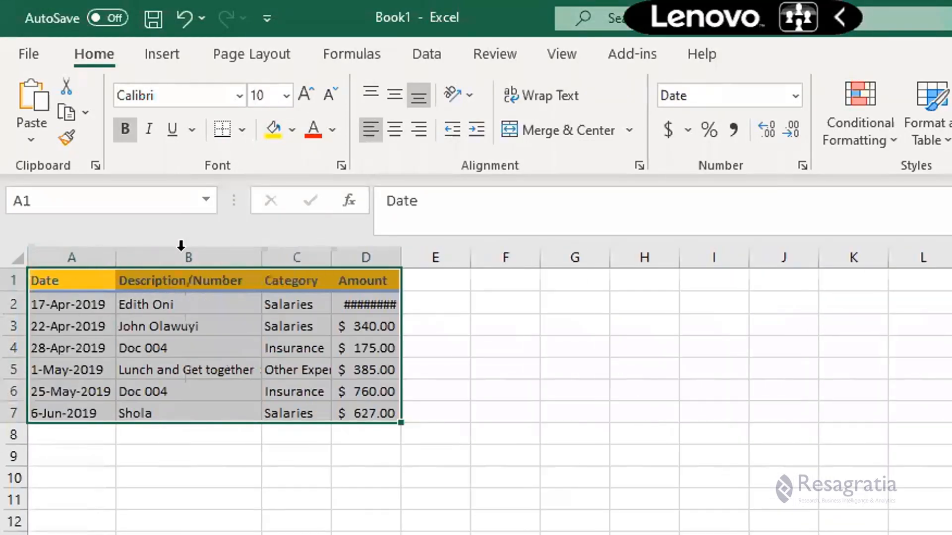
drag(38, 258, 403, 254)
double_click(403, 253)
click(322, 305)
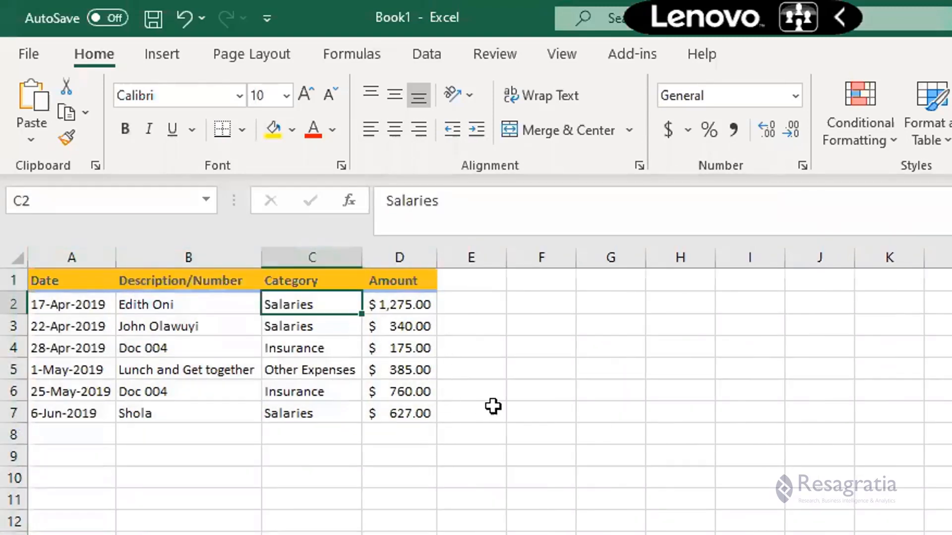
Convert the data range A1:D7 into an Excel table, keeping the first row as headers.
drag(70, 281, 408, 411)
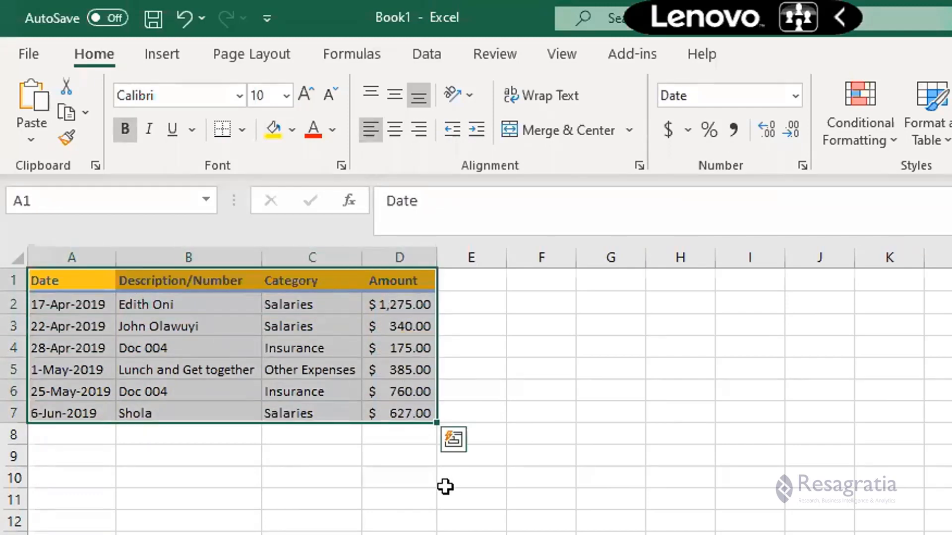
drag(51, 279, 397, 426)
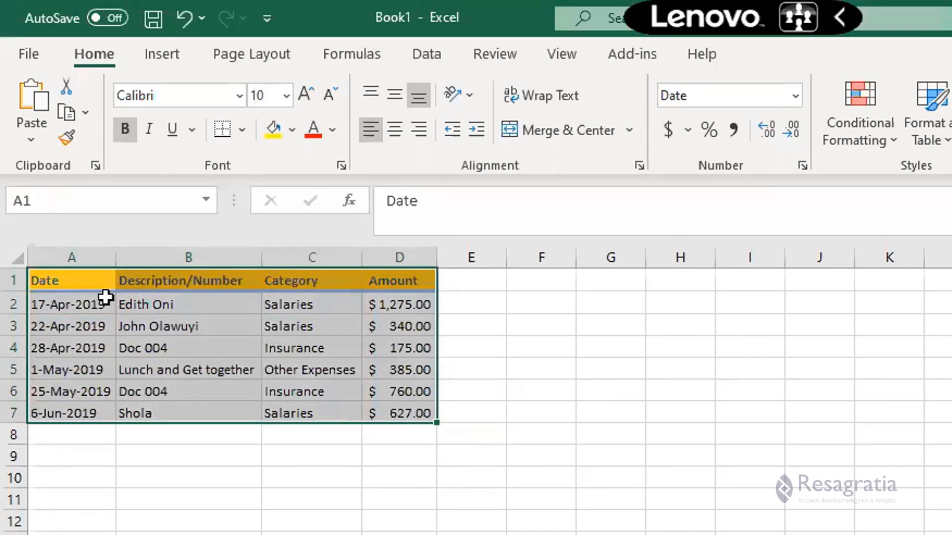
drag(77, 279, 427, 416)
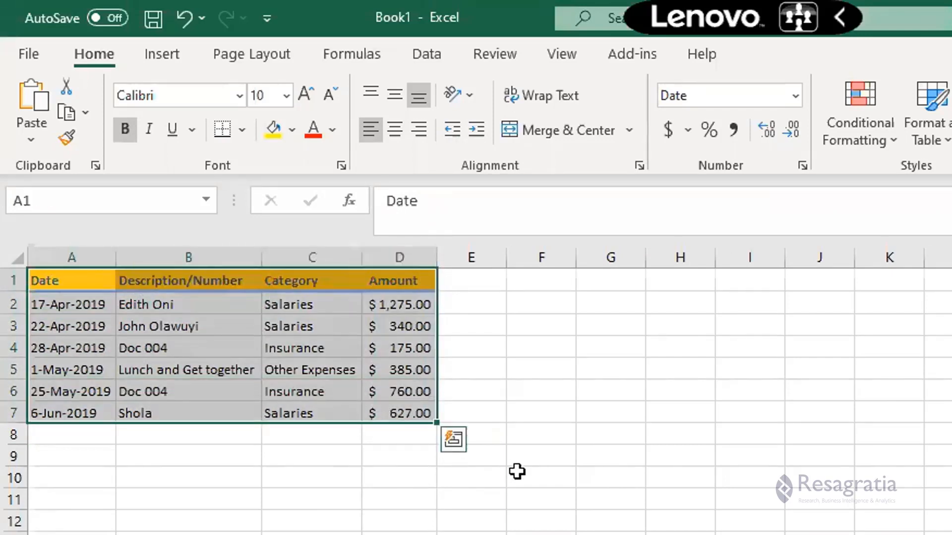
click(188, 54)
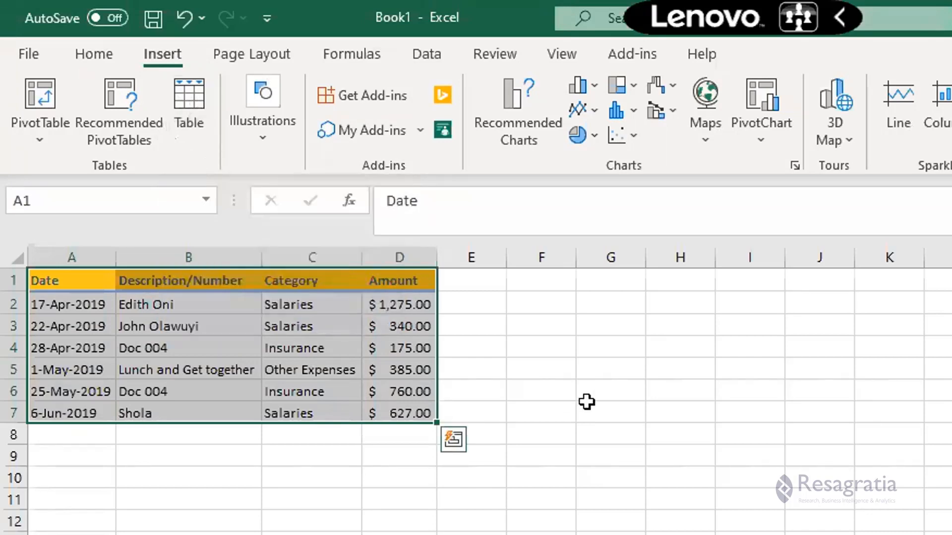
key(ctrl+t)
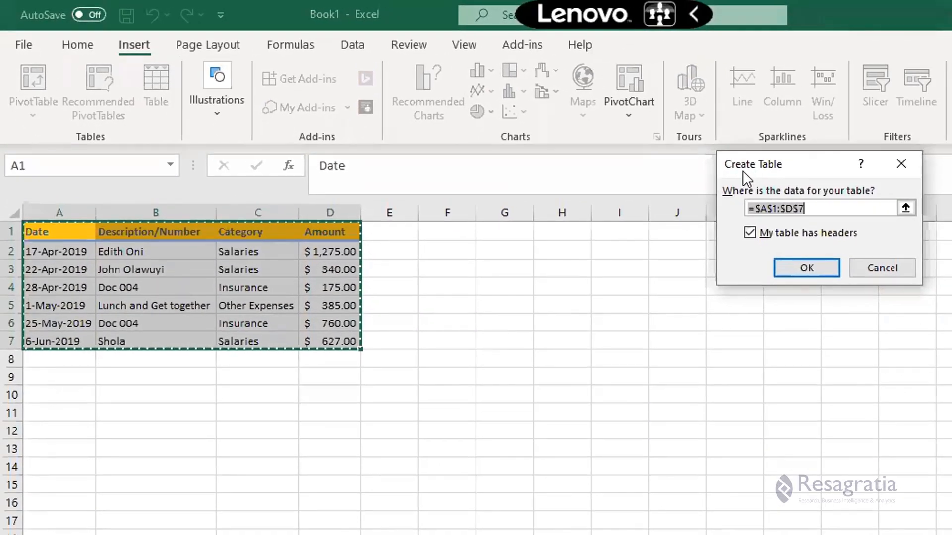
drag(744, 174, 504, 223)
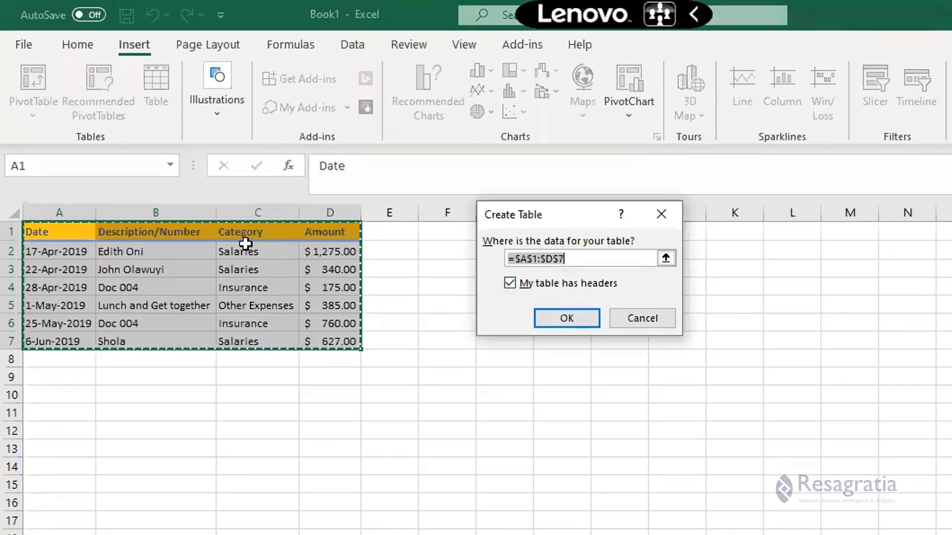
click(565, 318)
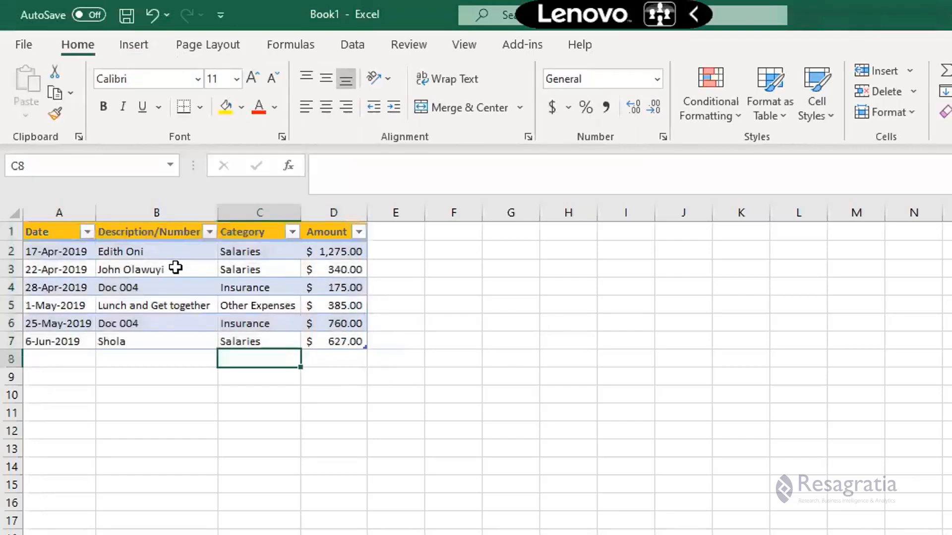
Rename the new table to Expenses.
click(177, 268)
click(274, 287)
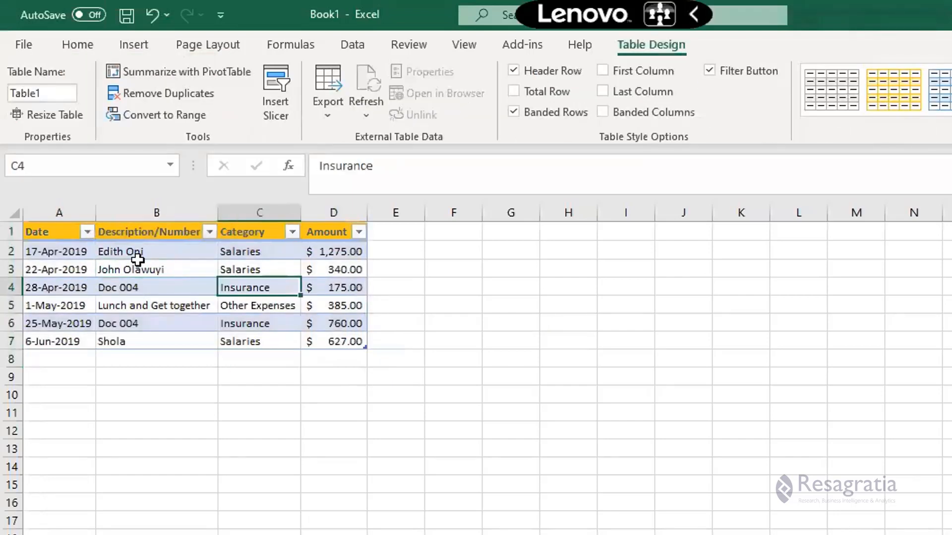
click(250, 270)
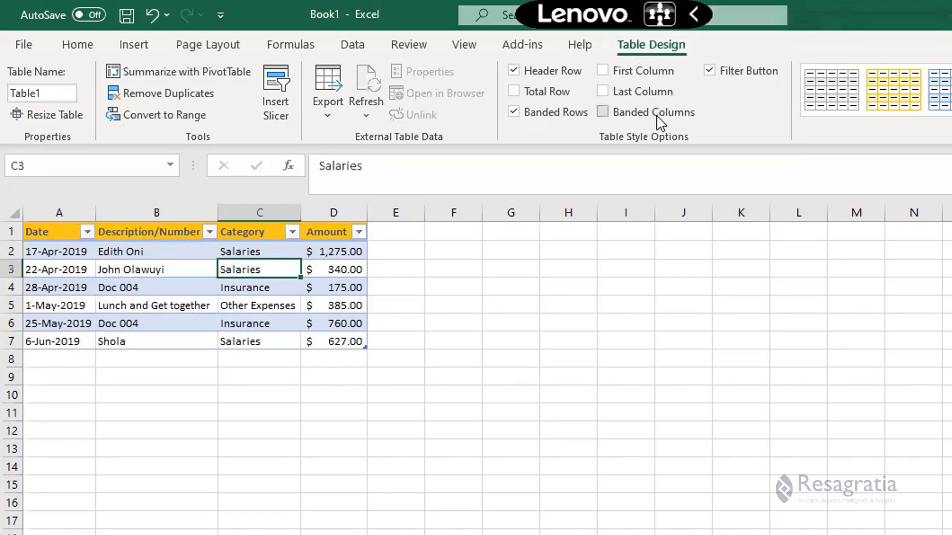
click(50, 94)
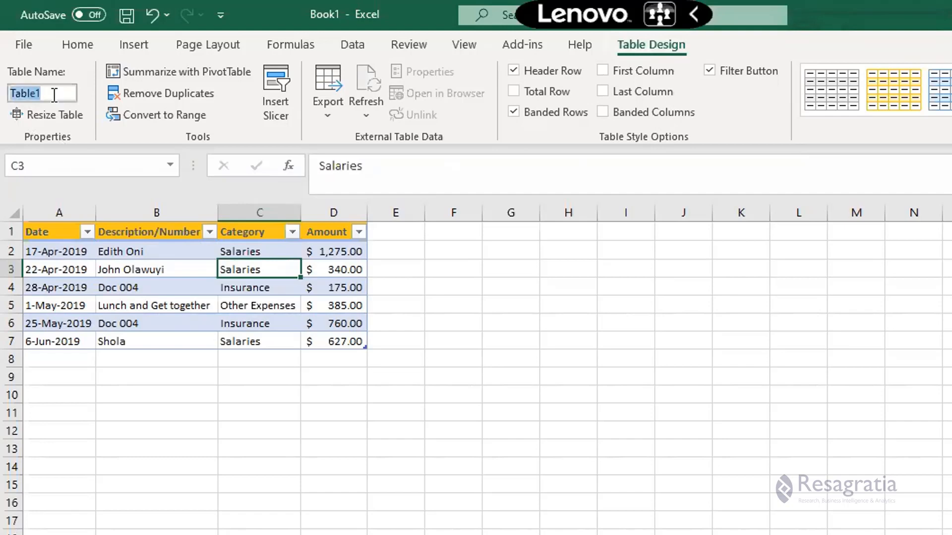
click(50, 95)
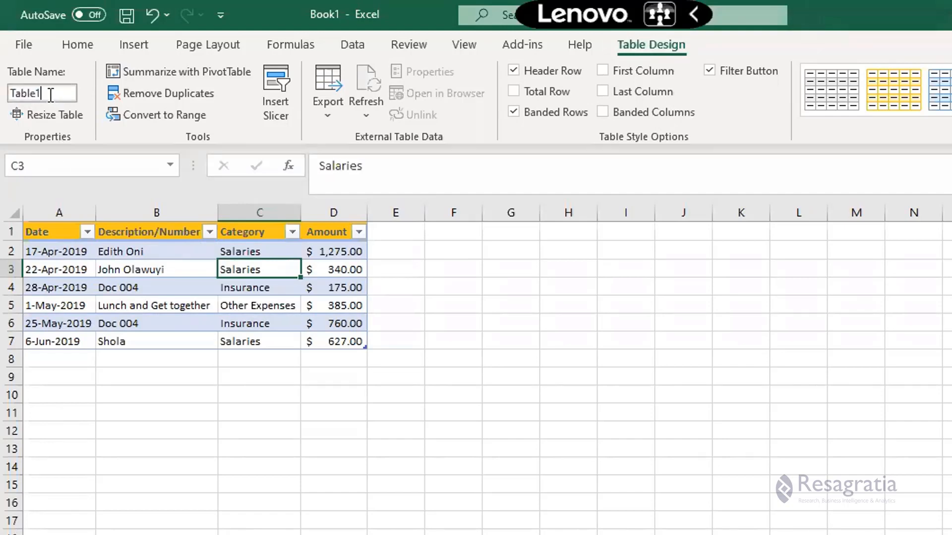
double_click(51, 94)
click(45, 94)
drag(47, 95, 9, 95)
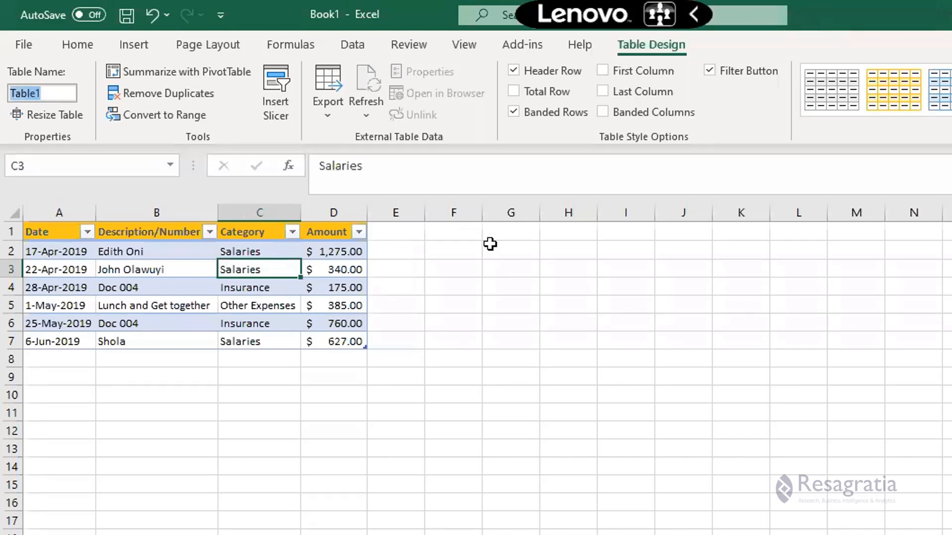
text(Expenses)
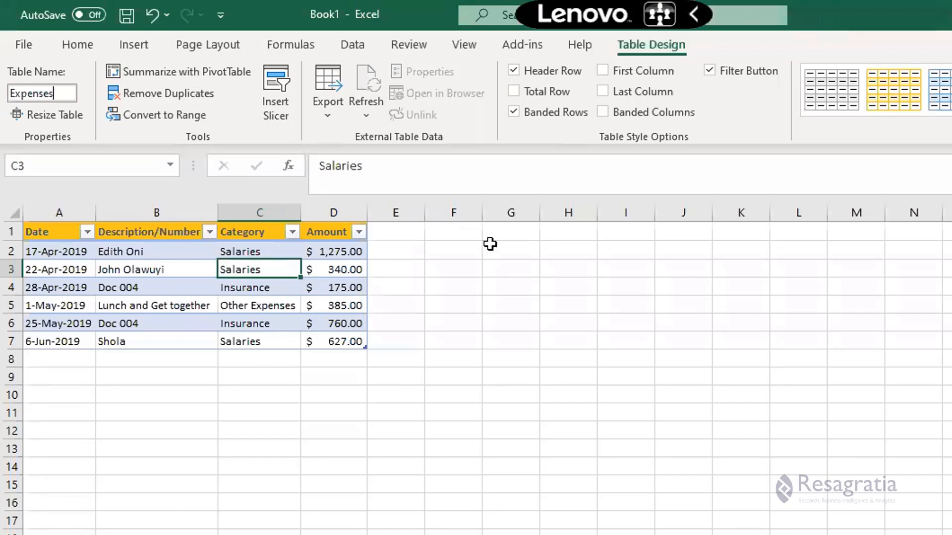
key(Return)
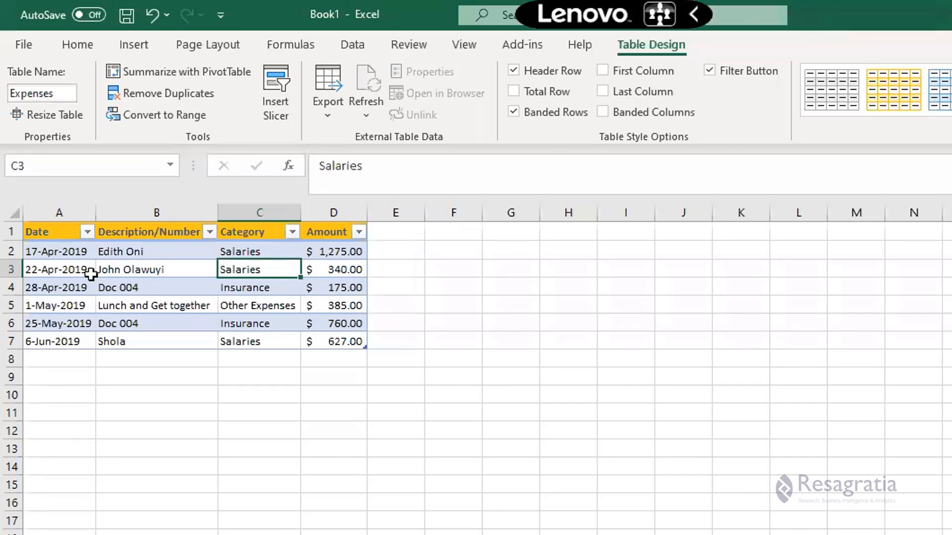
Compare with the plain range's Amount * 2 column on the original sheet, then return to the table.
click(89, 272)
click(167, 265)
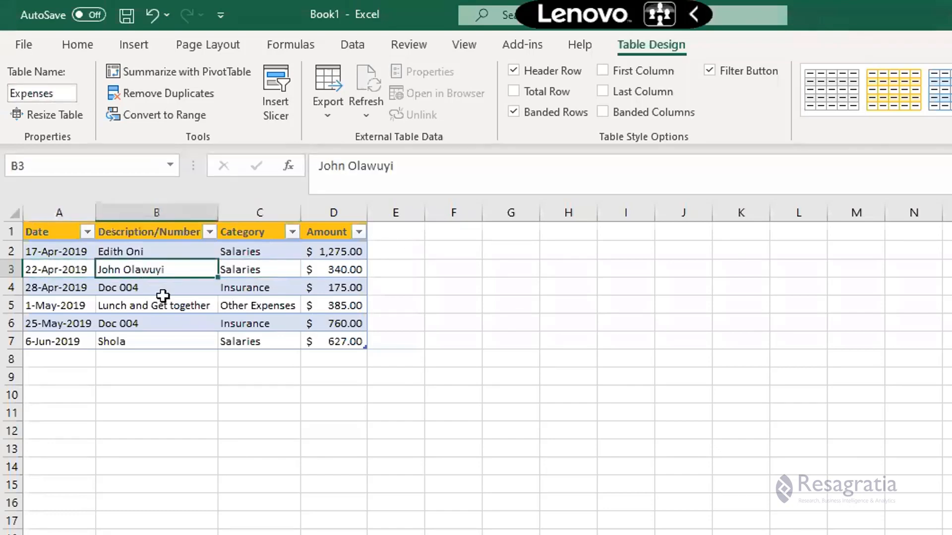
click(64, 269)
click(141, 268)
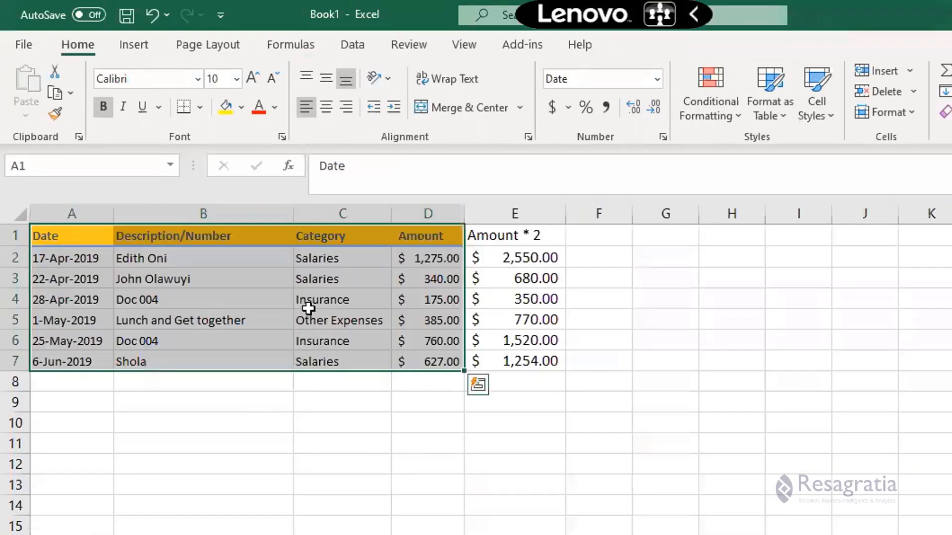
drag(340, 320, 340, 298)
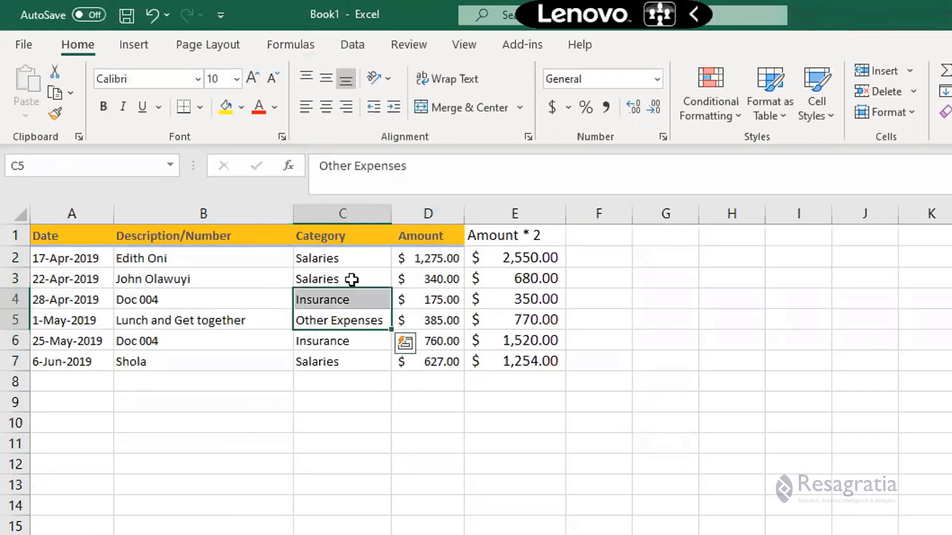
click(505, 234)
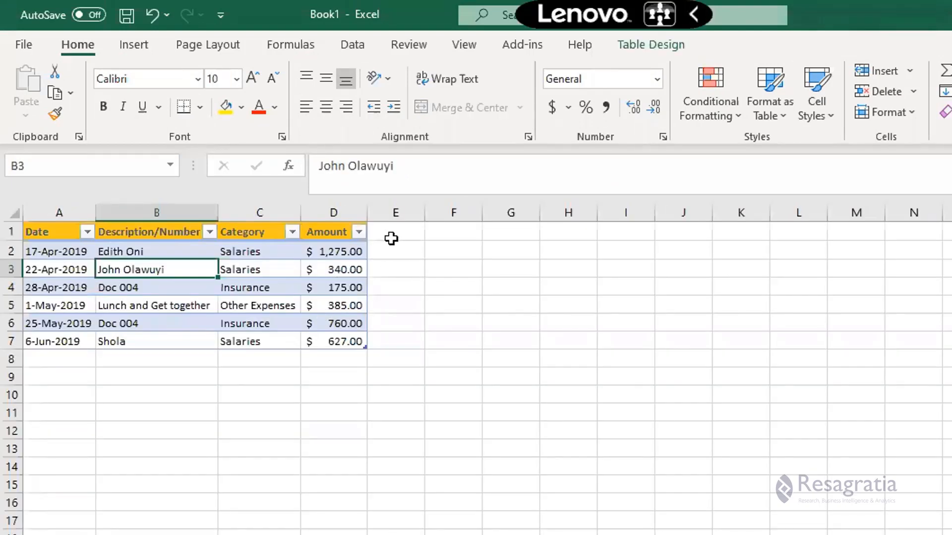
click(391, 237)
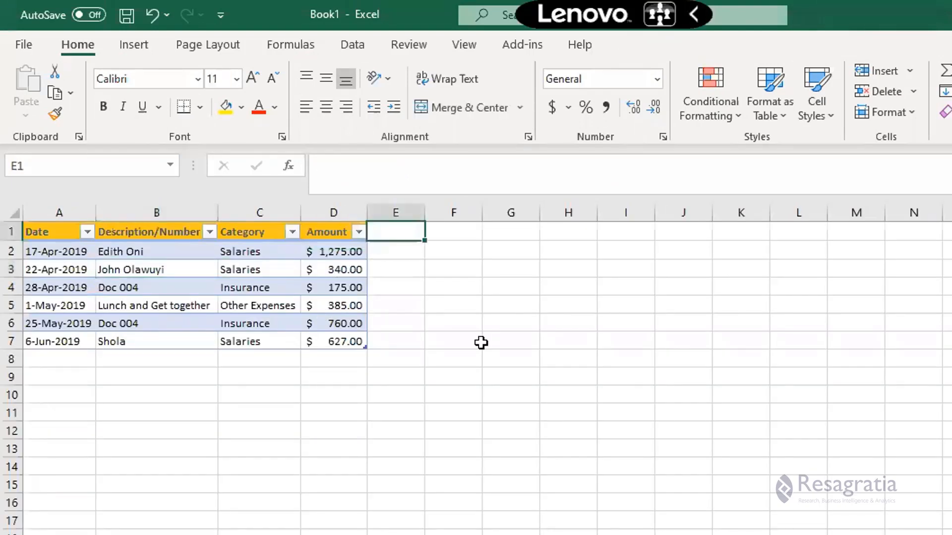
Add a new table column by entering the header Amount*2 in E1, and widen column E.
text(A)
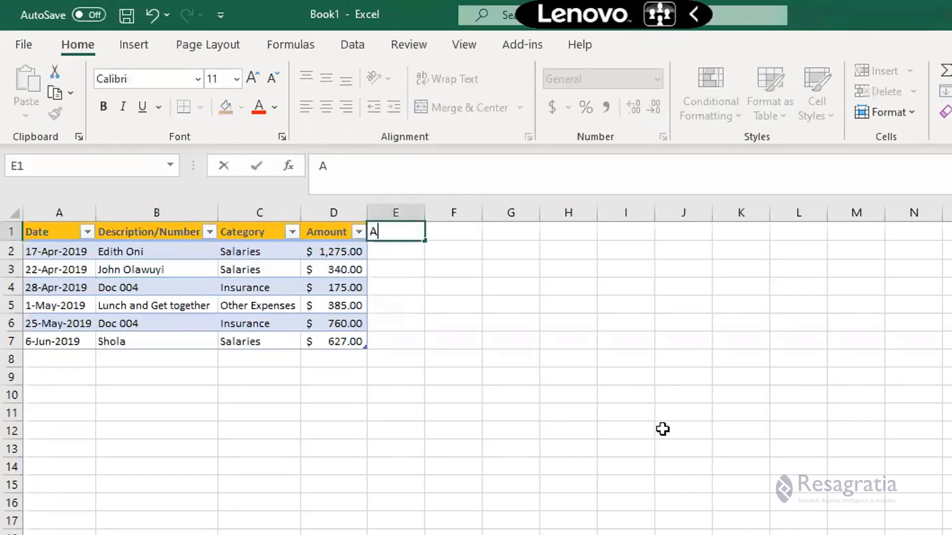
text(mount*2)
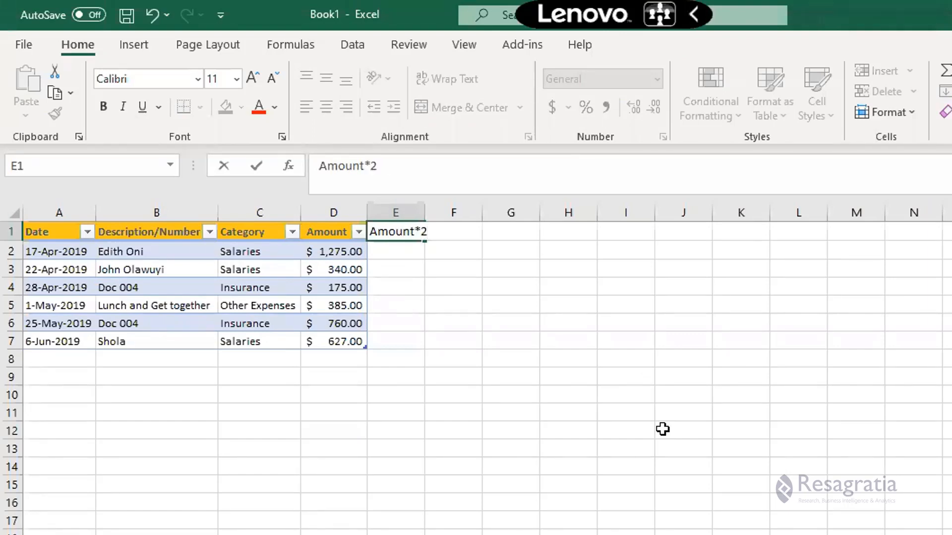
key(Return)
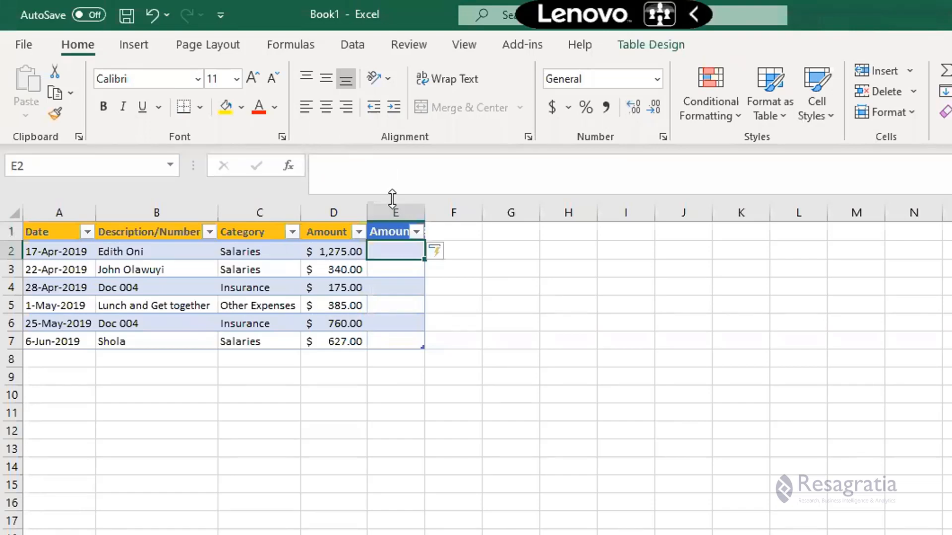
drag(425, 213, 448, 214)
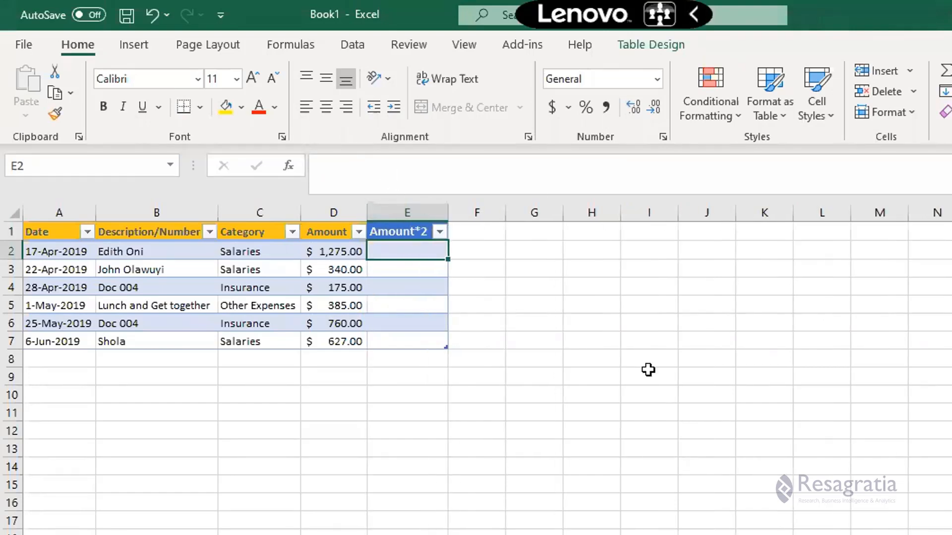
text(=)
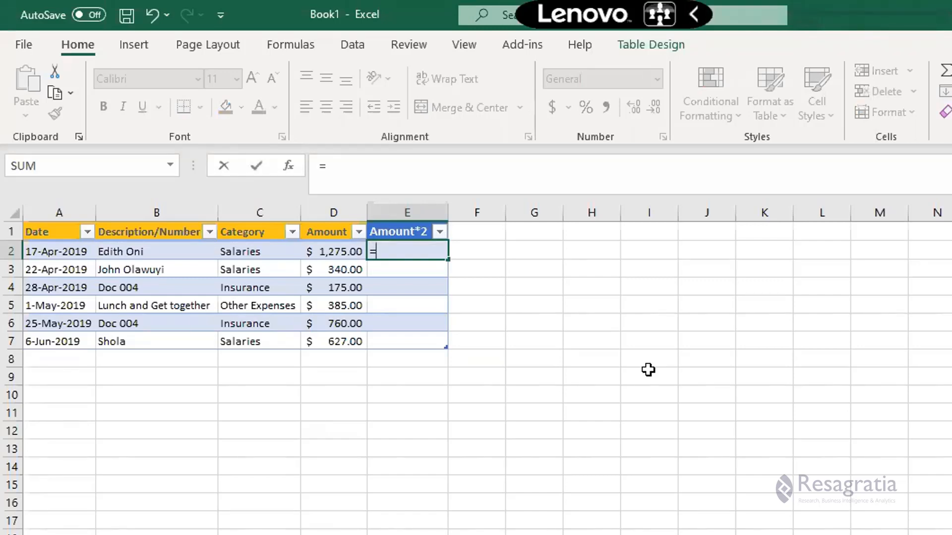
key(Left)
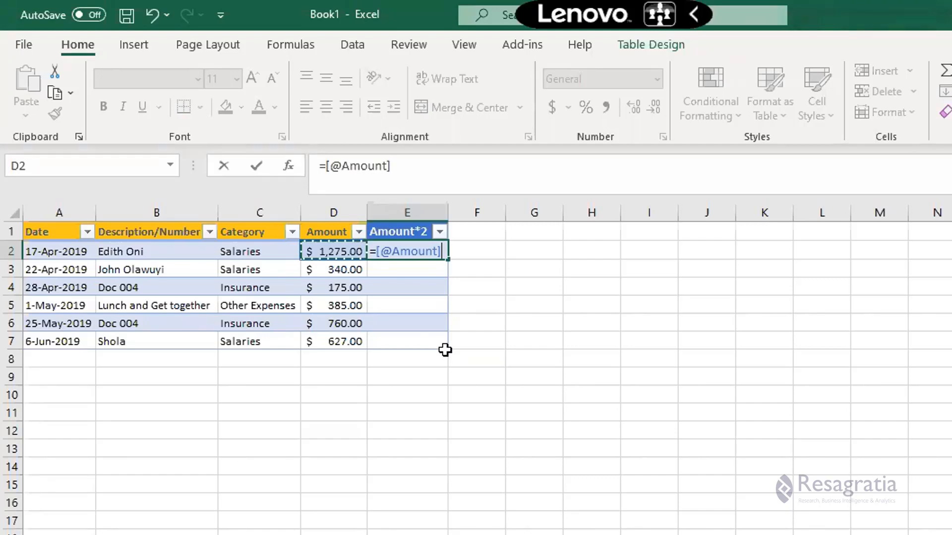
text(*2)
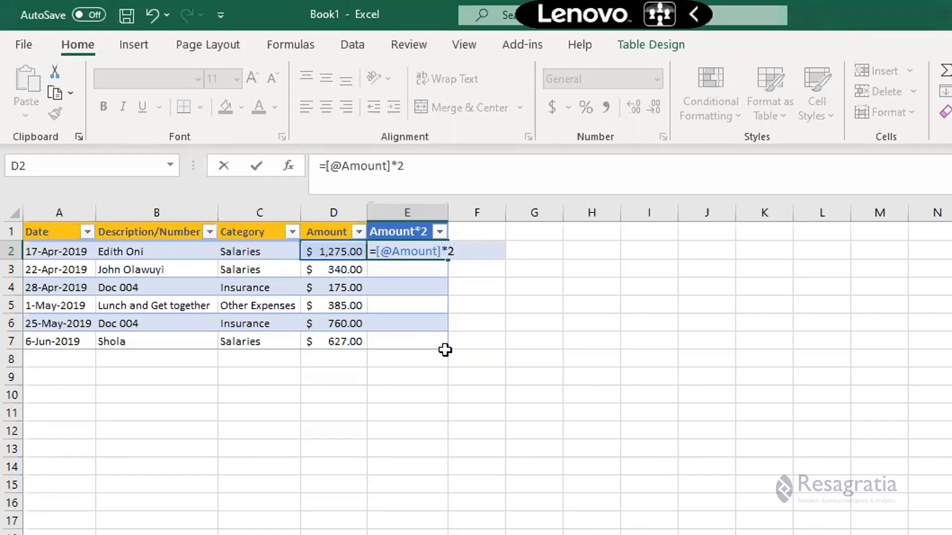
key(Return)
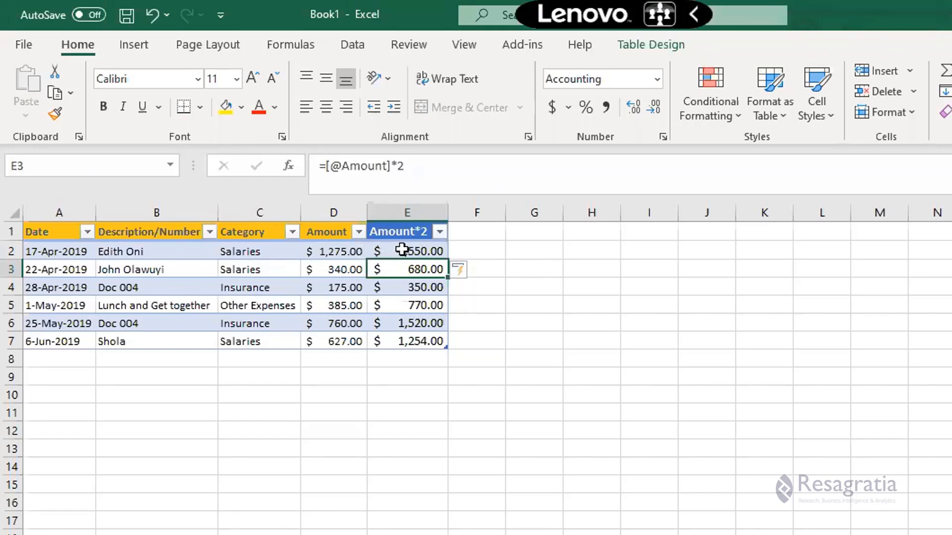
drag(399, 251, 404, 341)
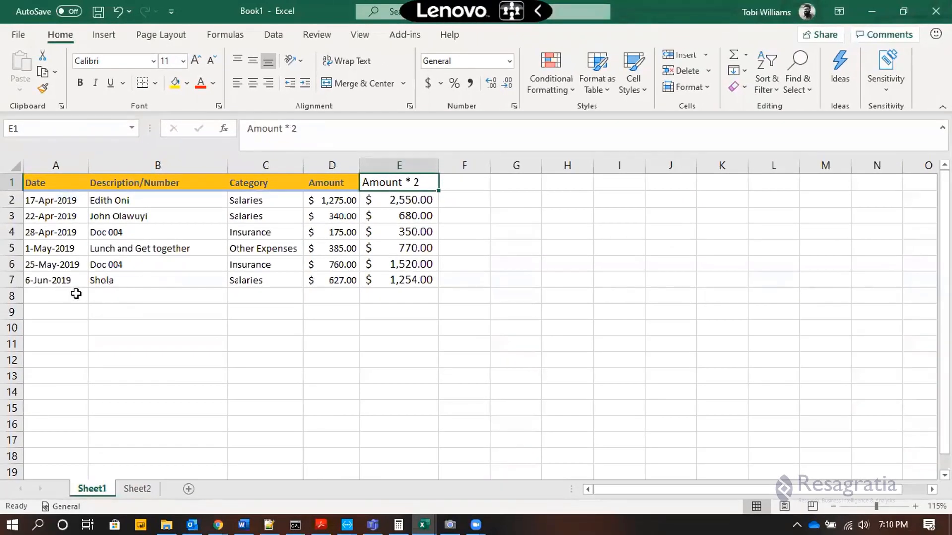
Insert a new worksheet and move Sheet2 so it sits before Sheet3.
click(55, 293)
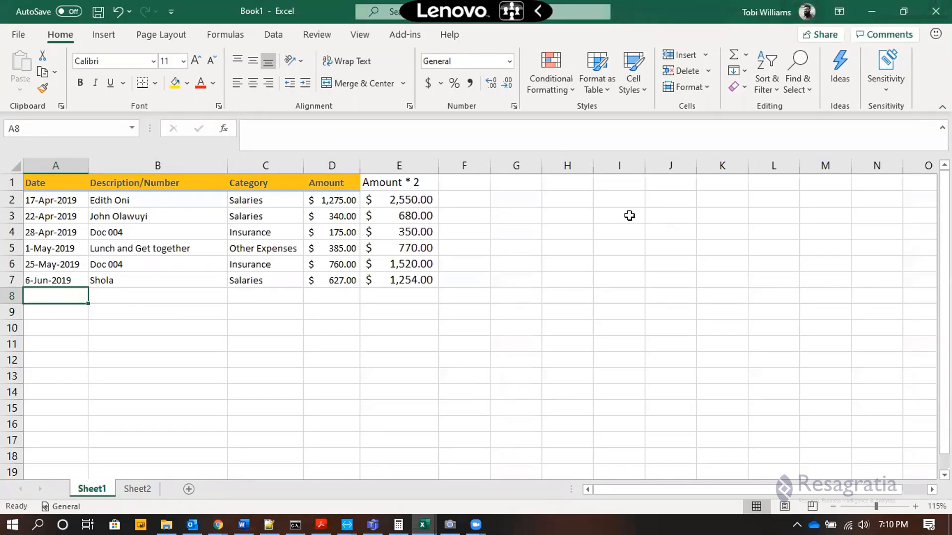
click(573, 182)
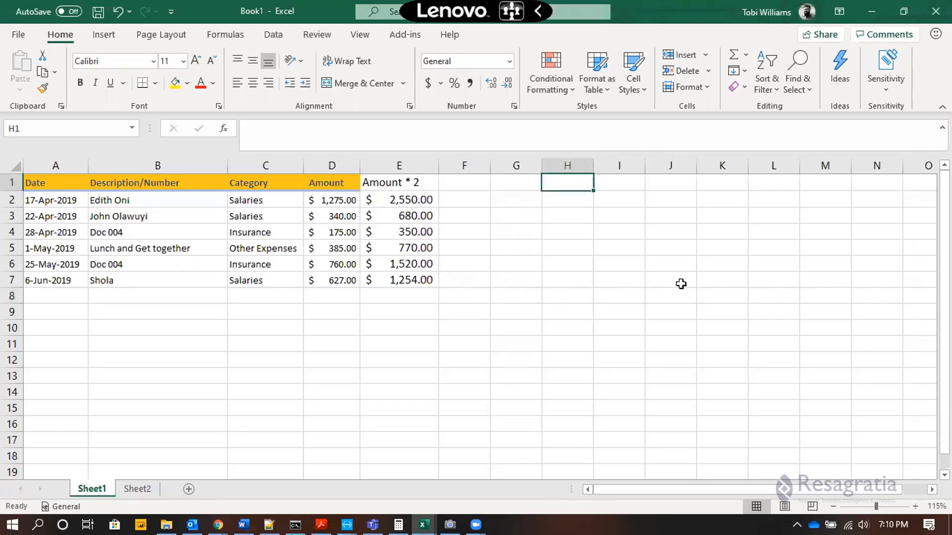
click(188, 489)
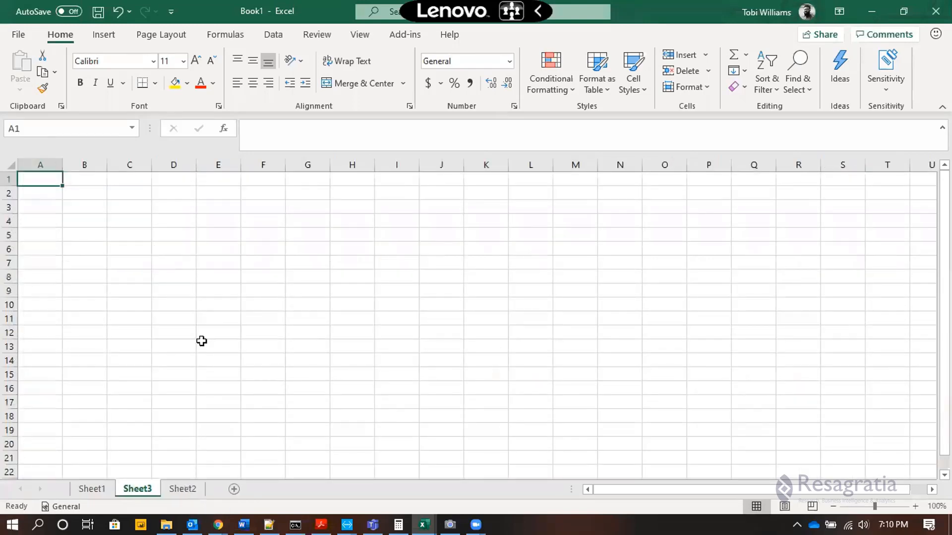
click(91, 489)
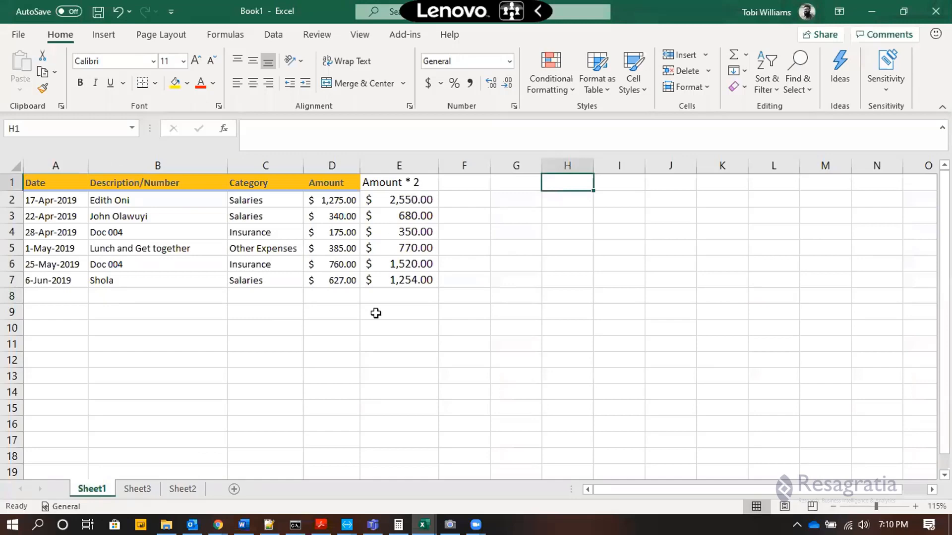
drag(190, 491, 124, 491)
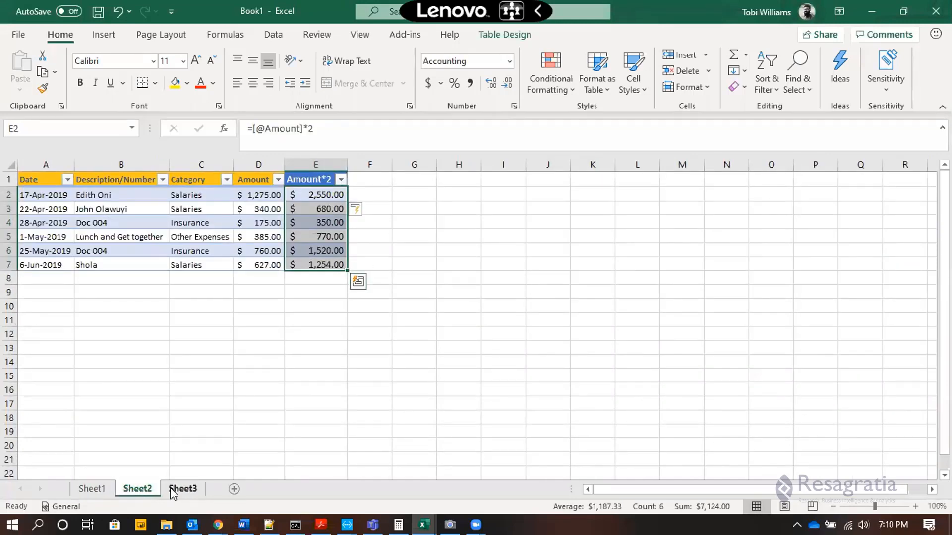
On Sheet3, enter the labels From Range in A1 and From Table in A3, and widen columns A and B.
click(185, 491)
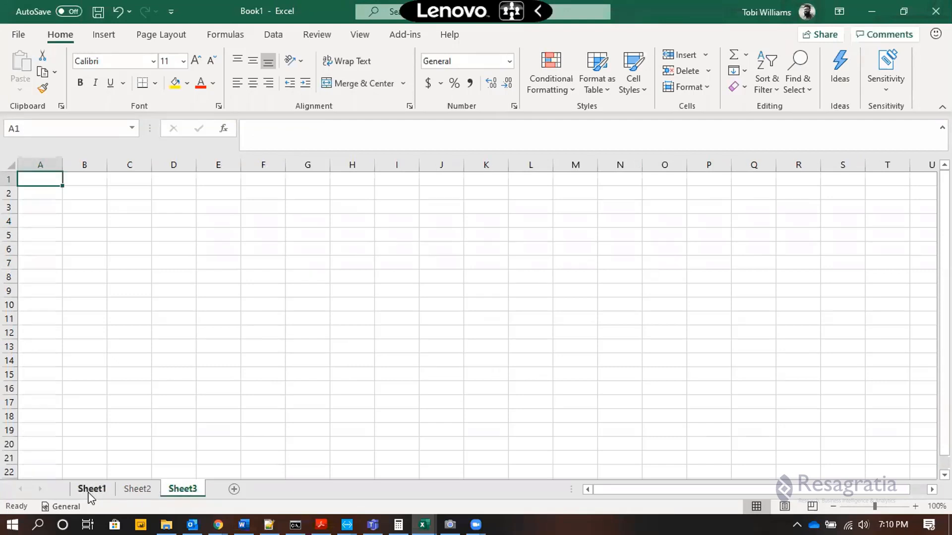
text(Fr)
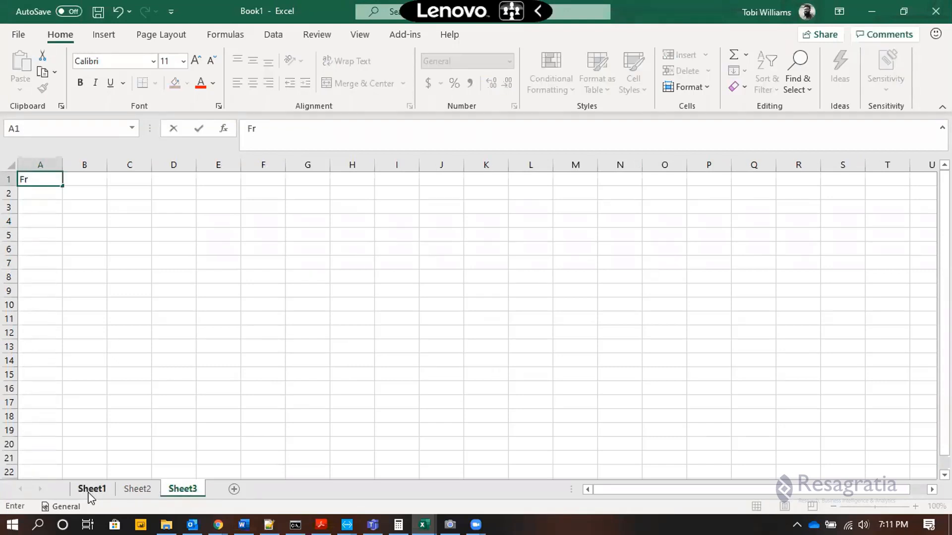
text(om Range)
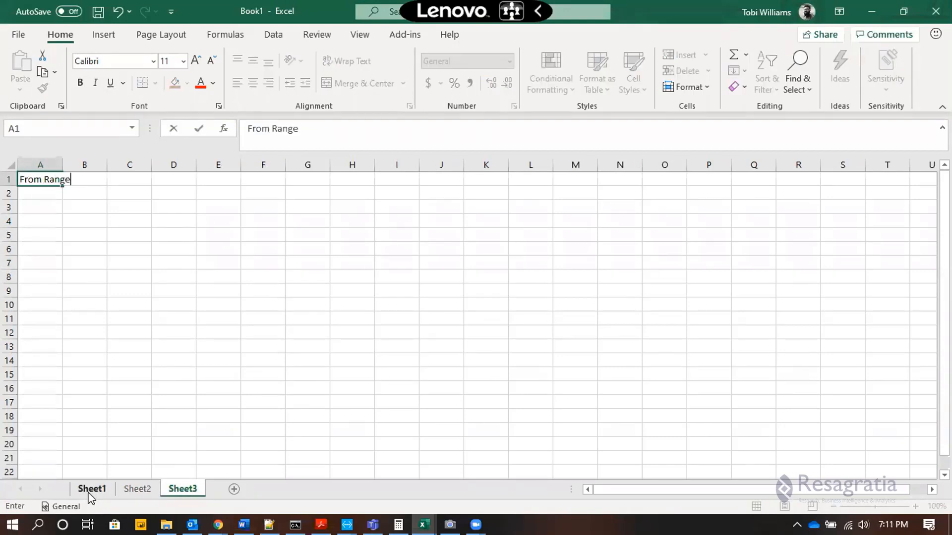
key(Return)
key(Return)
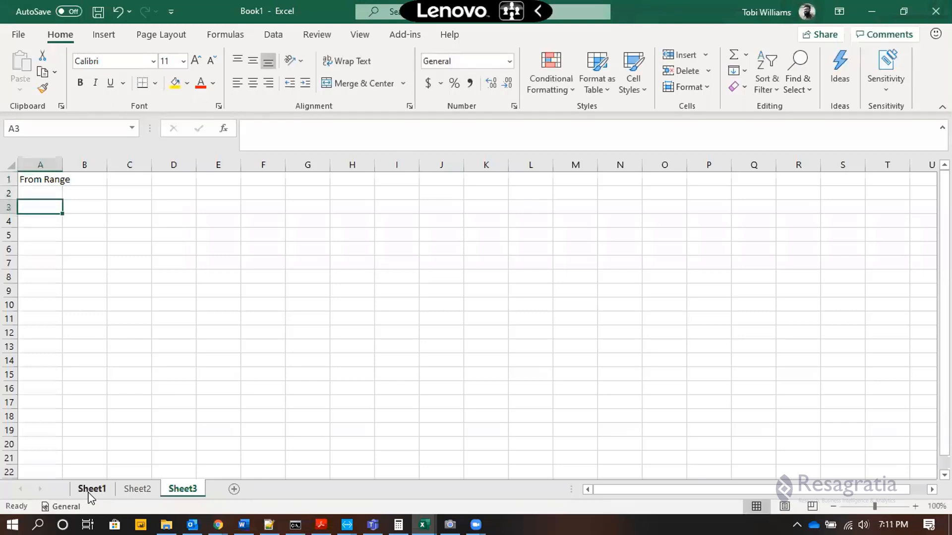
text(From)
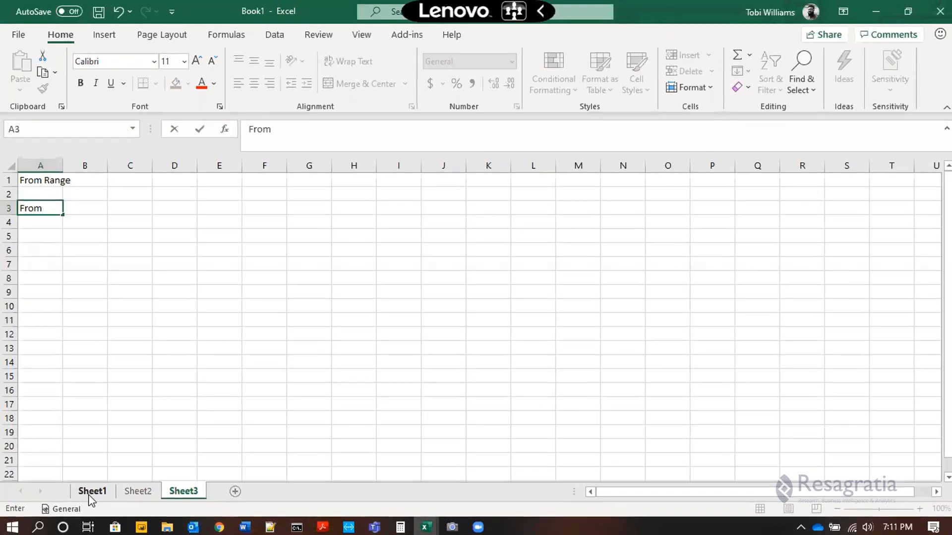
text( Table)
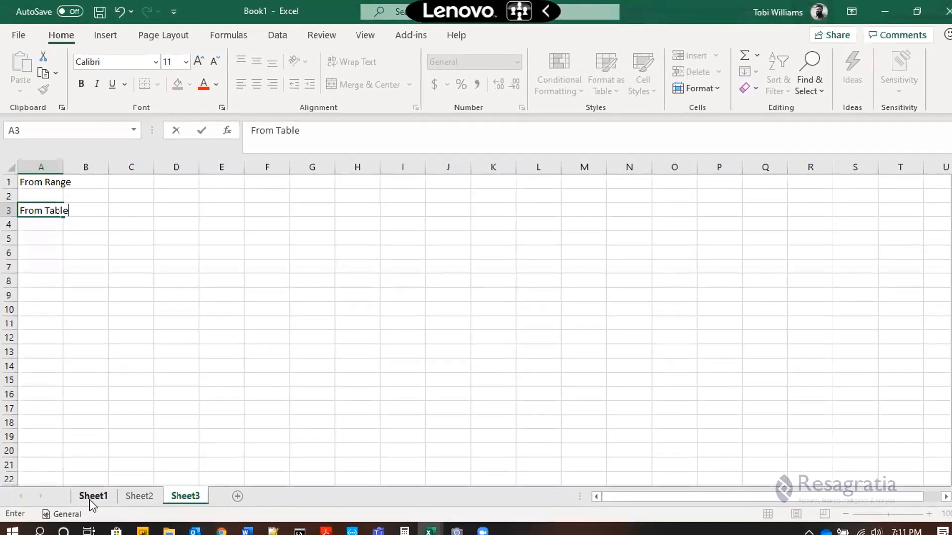
key(Tab)
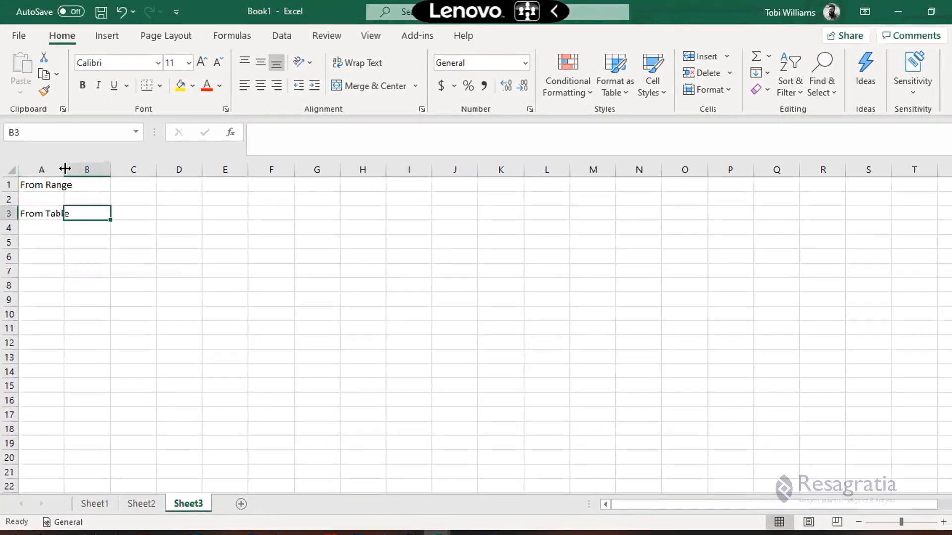
drag(122, 171, 169, 171)
drag(79, 175, 107, 176)
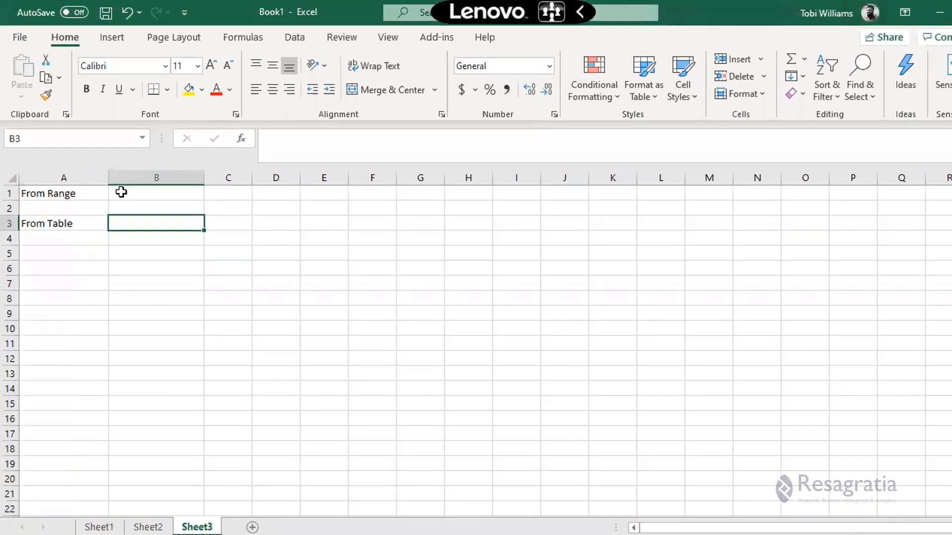
In B1, enter =SUM(Sheet1!E2:E7) totalling the plain range's Amount * 2 column, and apply Accounting format.
click(122, 190)
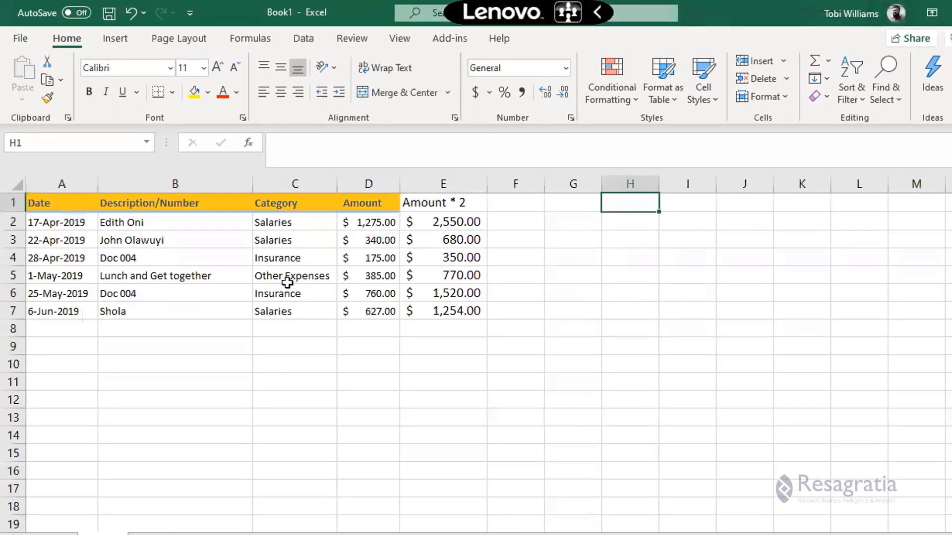
click(459, 226)
drag(465, 233, 463, 328)
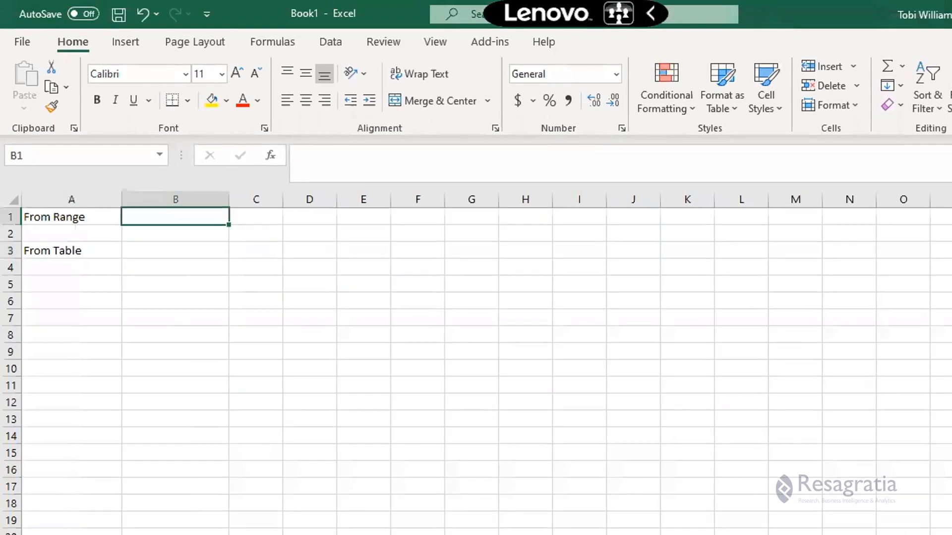
text(=sum)
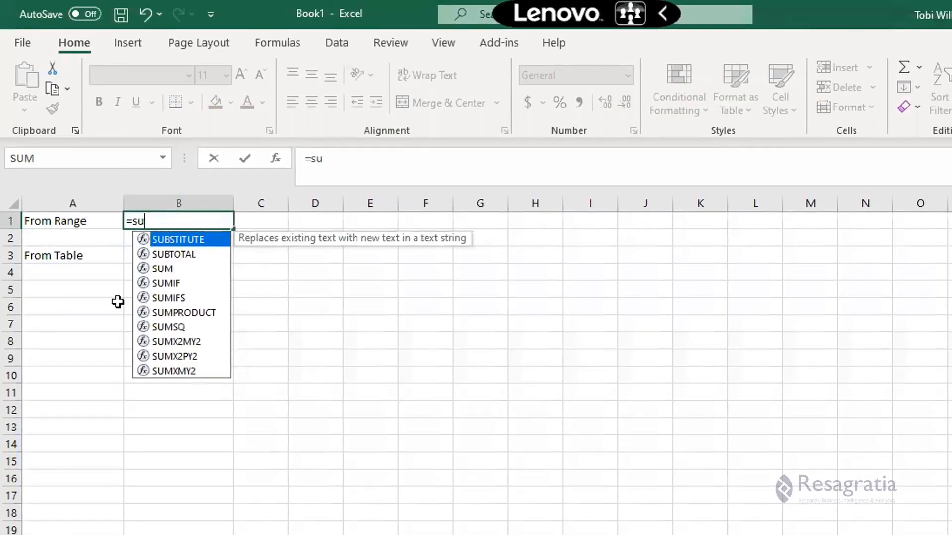
key(Tab)
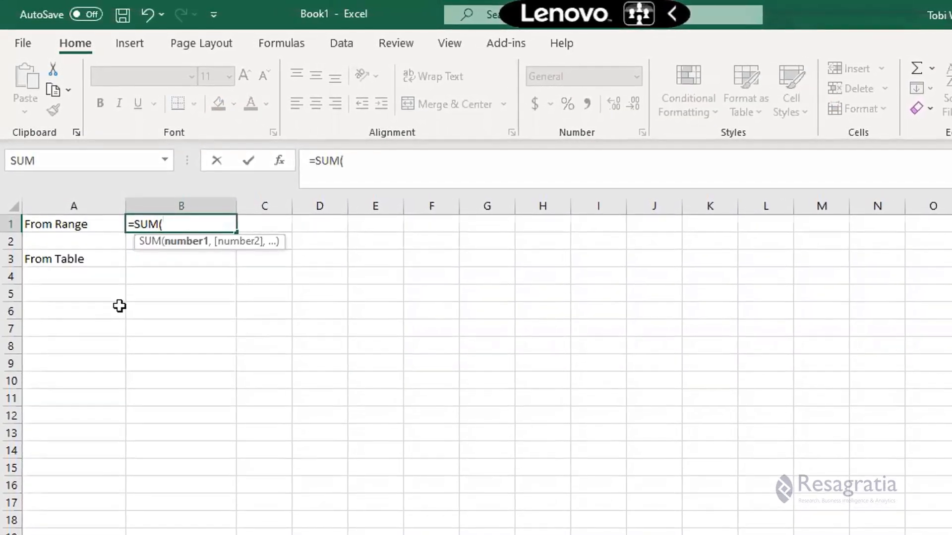
key(ctrl+Page_Down)
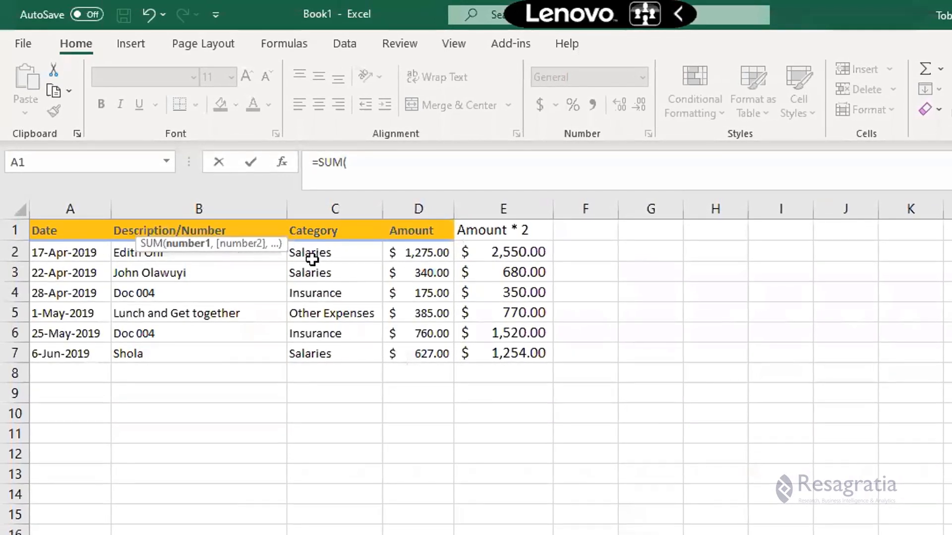
drag(493, 256, 500, 355)
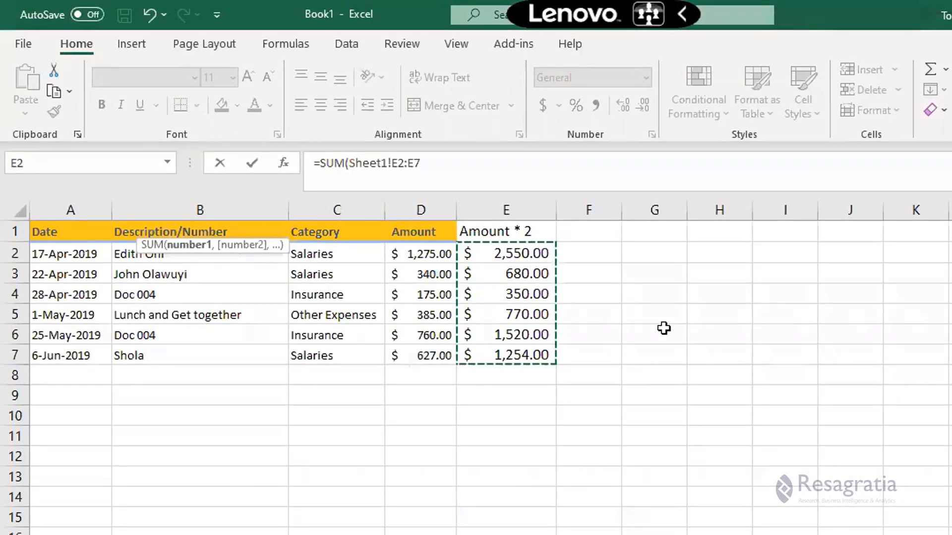
key(Return)
key(Up)
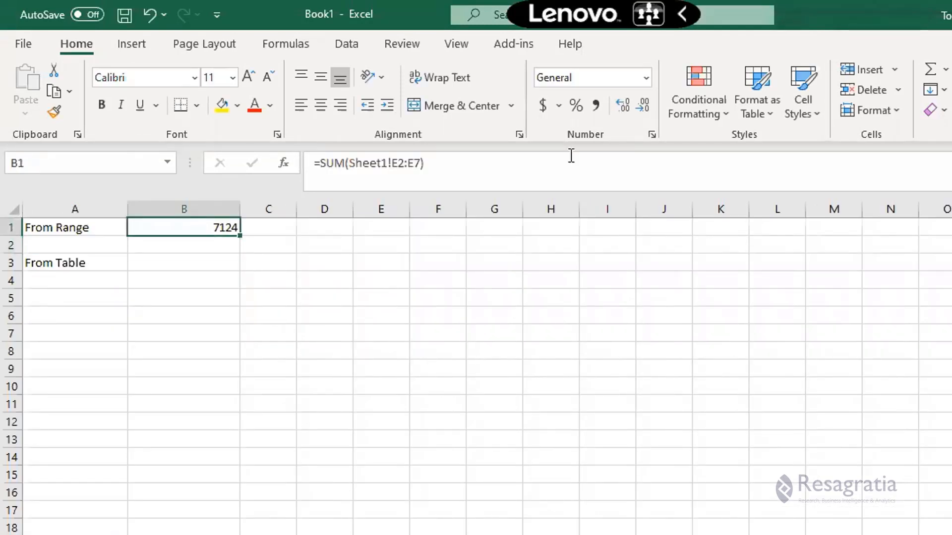
click(540, 103)
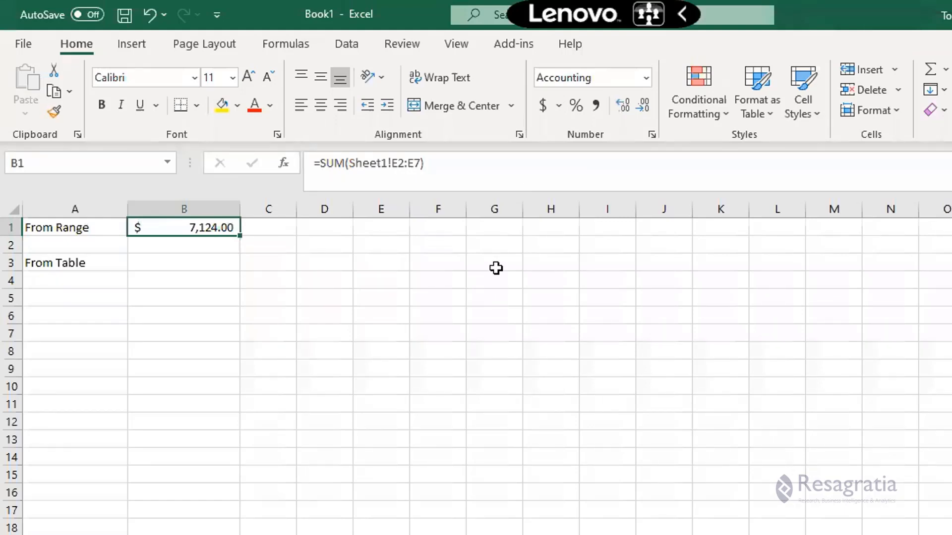
In B3, enter a SUM of the table's Amount*2 column, giving =SUM(Expenses[Amount*2]).
key(ctrl+Page_Up)
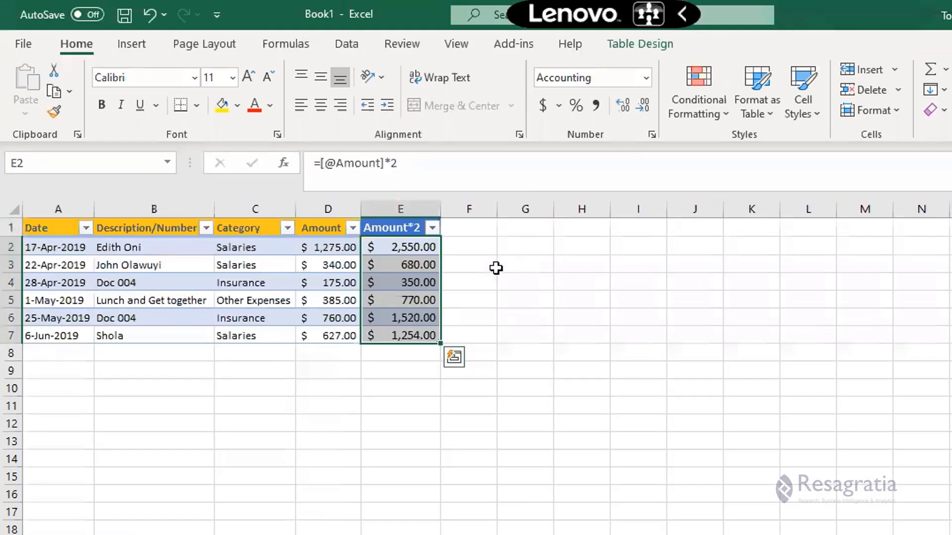
key(ctrl+Page_Up)
key(ctrl+Page_Down)
key(ctrl+Page_Down)
key(ctrl+Page_Up)
key(ctrl+Page_Down)
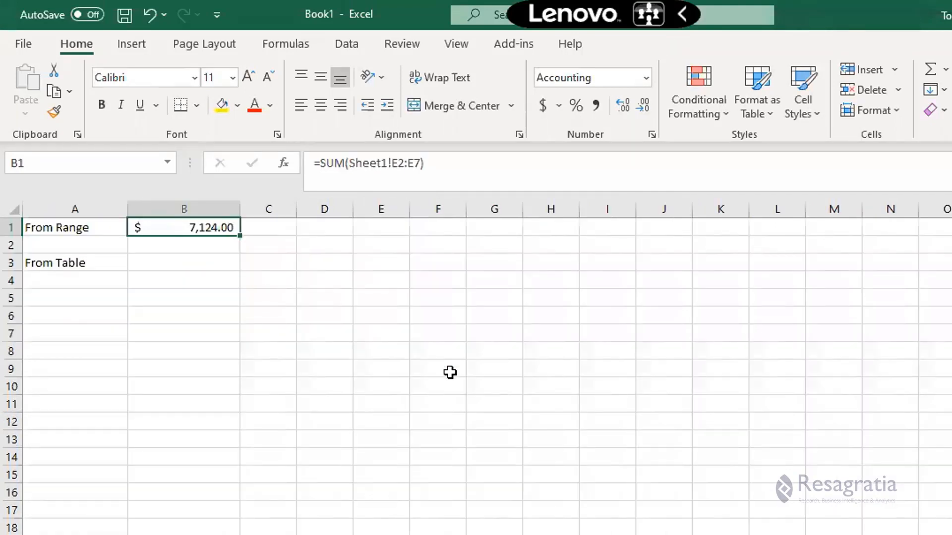
key(Down)
key(Down)
text(=sum)
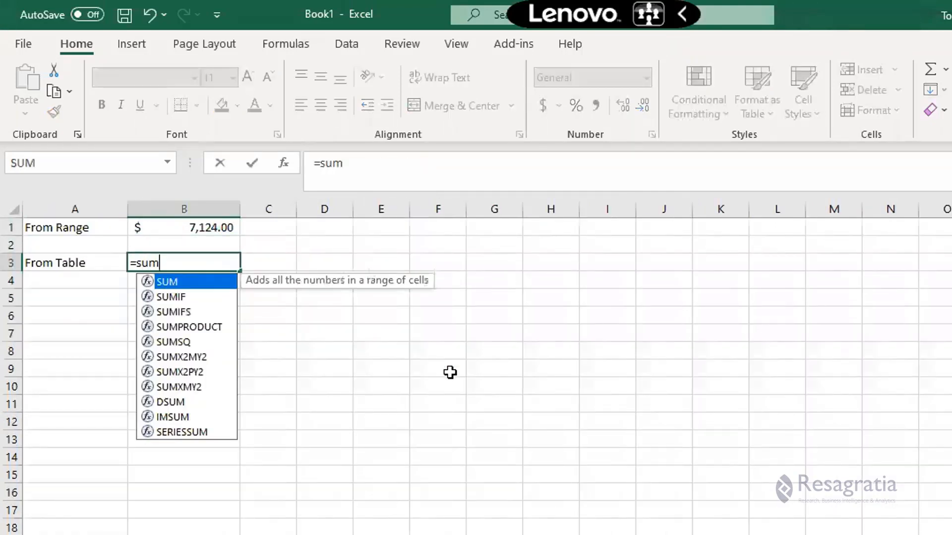
key(Tab)
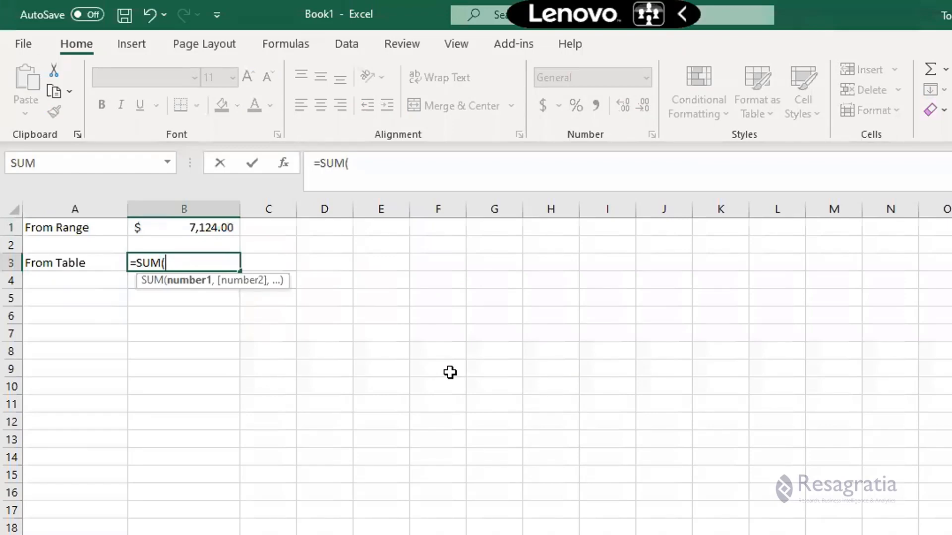
key(ctrl+Page_Up)
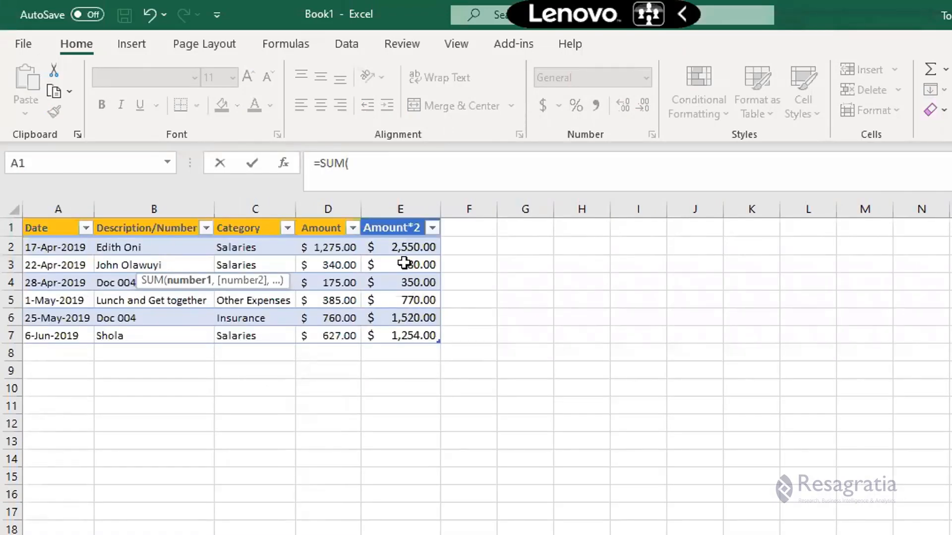
drag(402, 248, 402, 332)
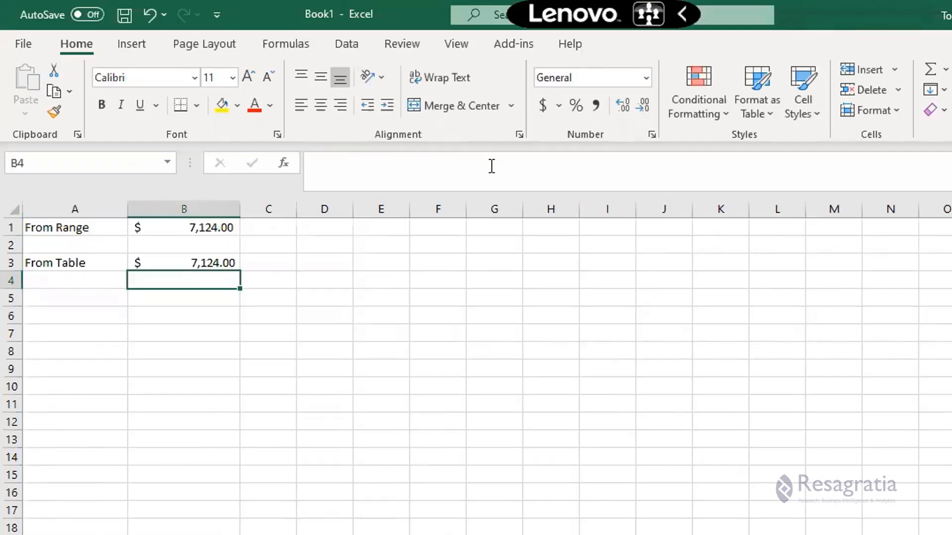
key(Up)
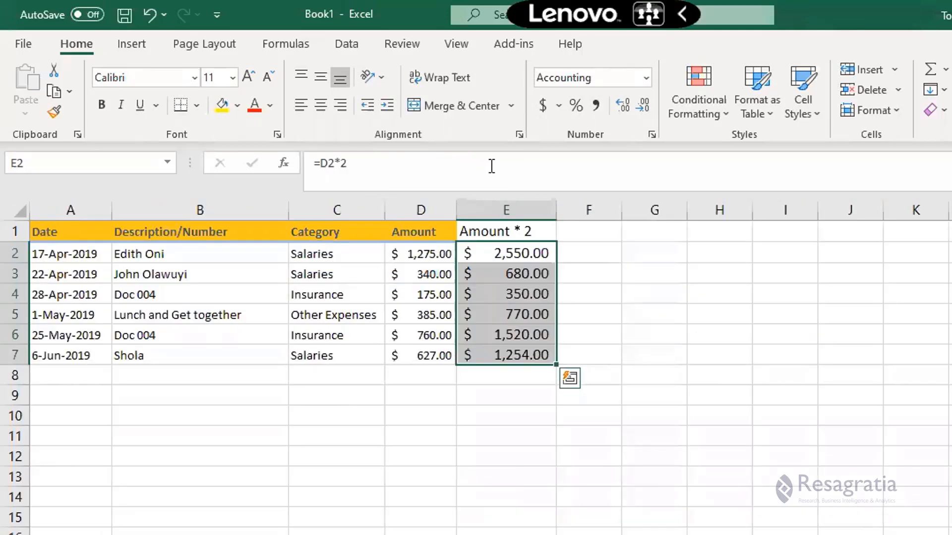
On the plain-range sheet, enter the date 18-Jun-2019 in A8, just below the last expense.
key(Down)
key(Down)
key(Down)
key(Down)
key(Down)
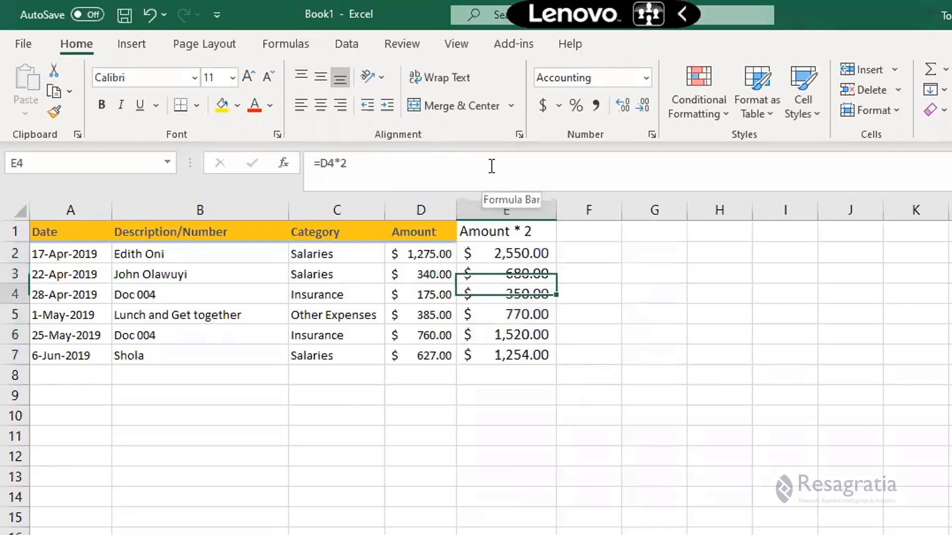
key(Down)
key(Home)
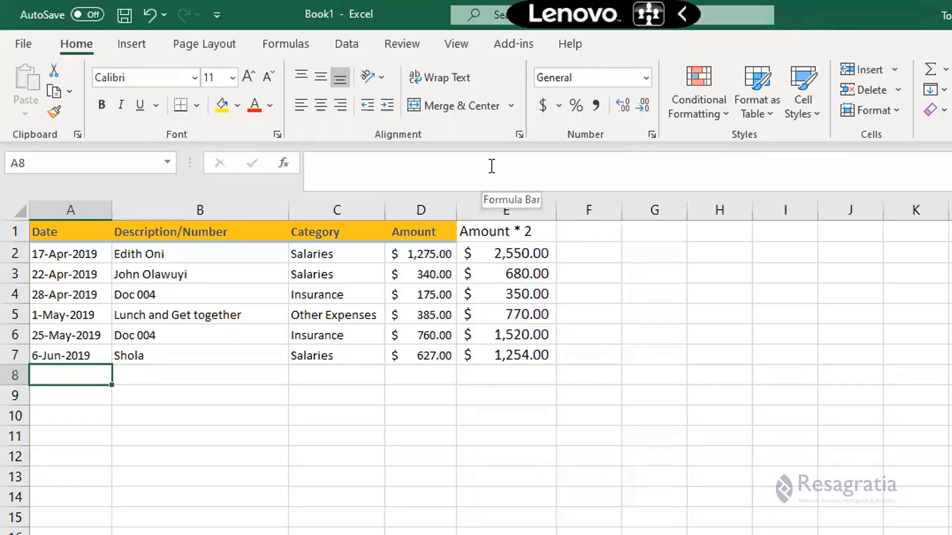
text(18-Ju)
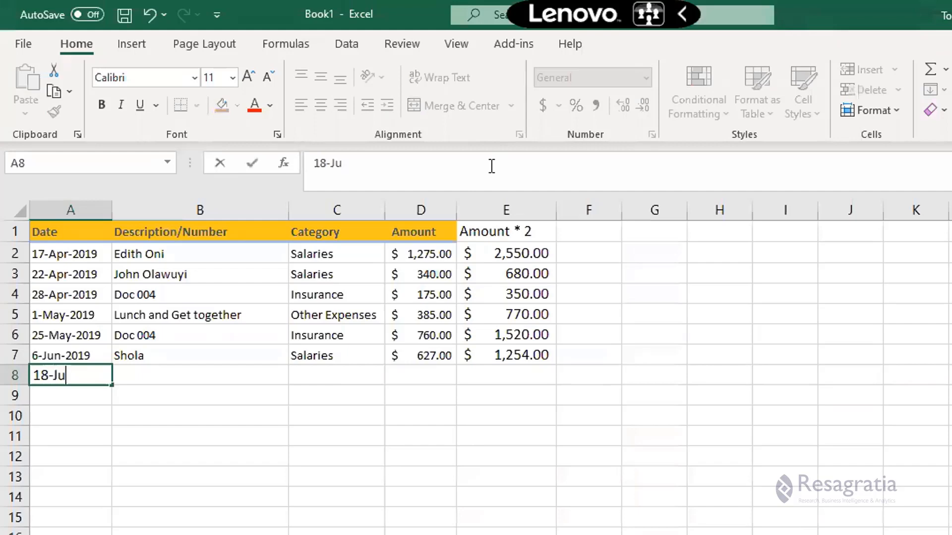
text(n-2019)
key(Tab)
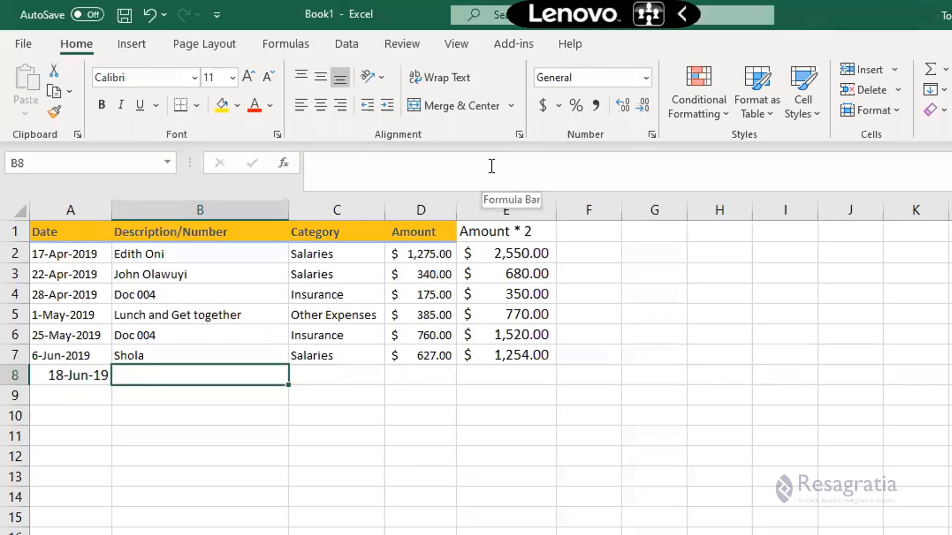
Complete row 8 with description Car Insurance, category Insurance and amount 1270.
text(Car Insu)
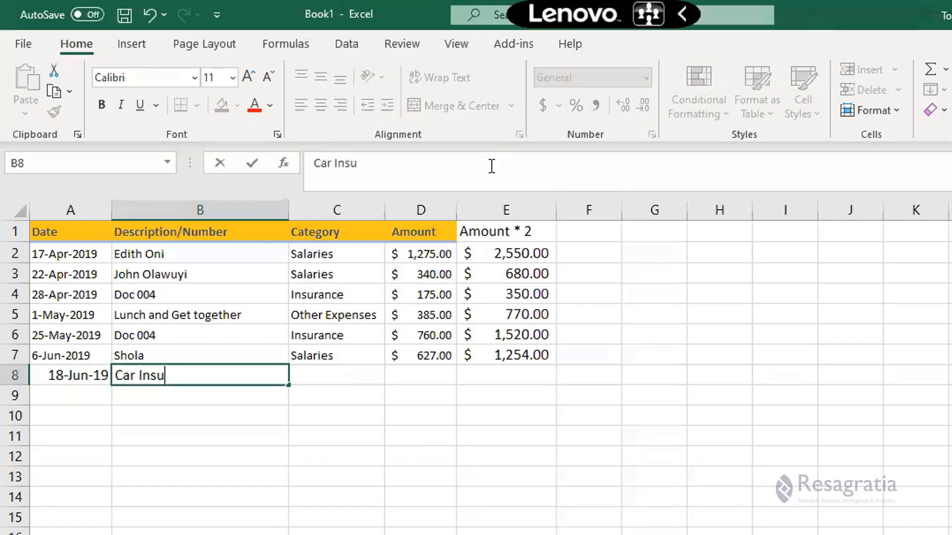
text(rance)
key(Tab)
text(Insurance)
key(Tab)
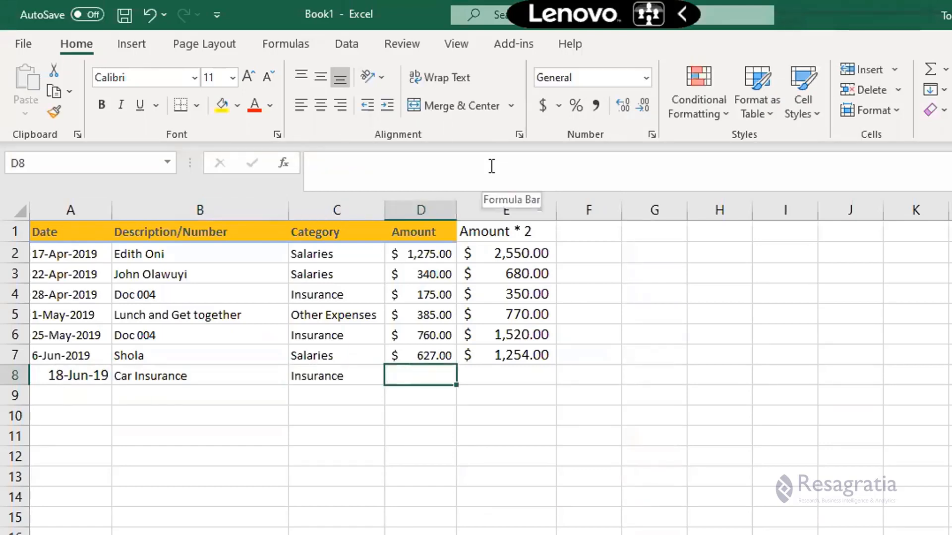
text(1270)
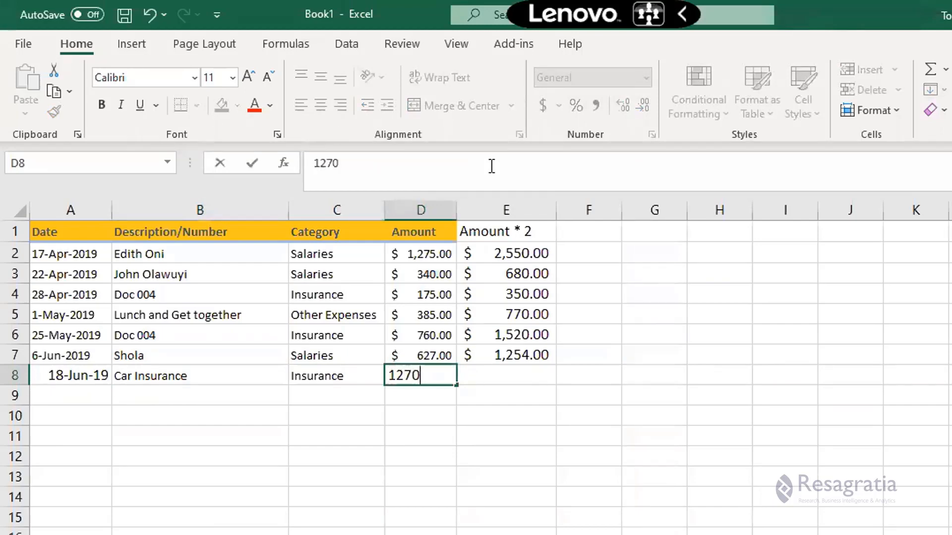
key(Tab)
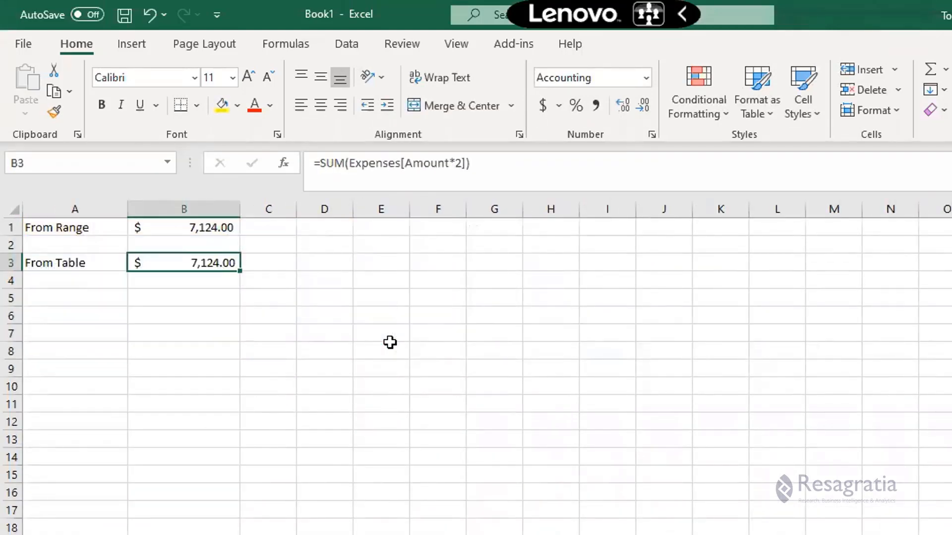
Inspect the cell range referenced by the SUM formula in B1 without changing it.
key(Up)
key(Up)
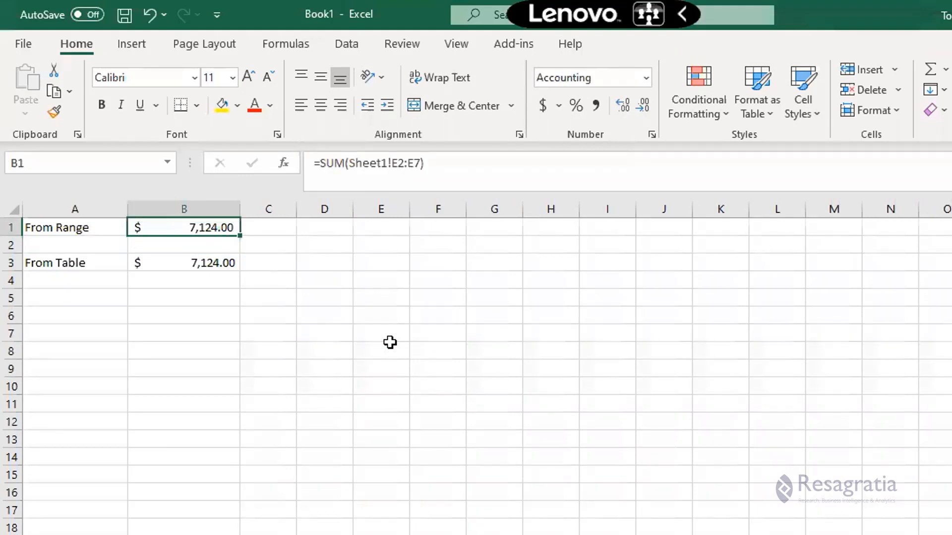
key(Left)
key(Right)
key(alt+Tab)
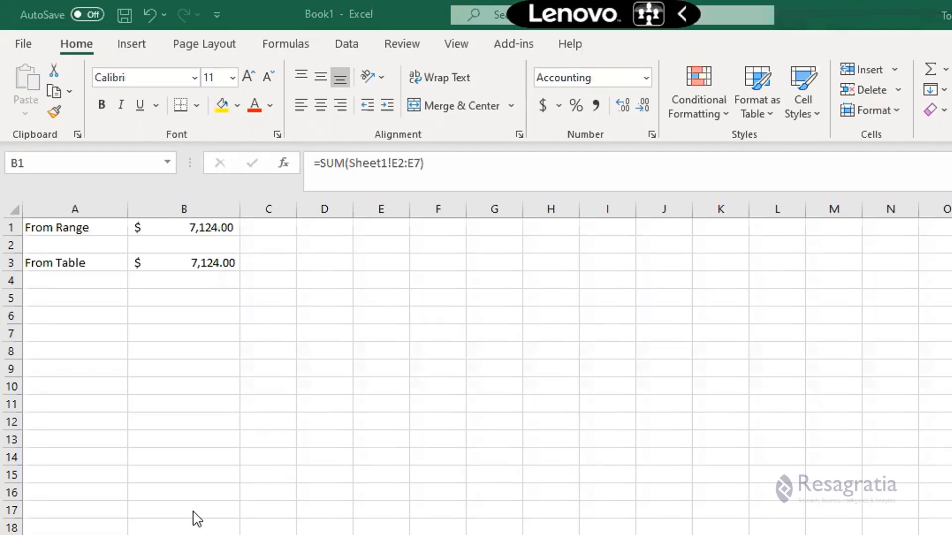
key(alt+Tab)
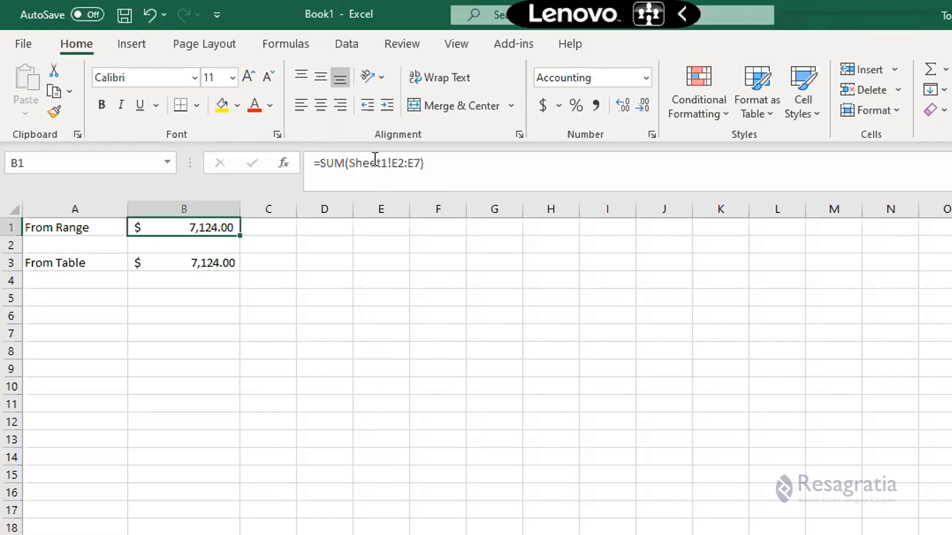
click(345, 164)
drag(346, 164, 420, 164)
click(392, 164)
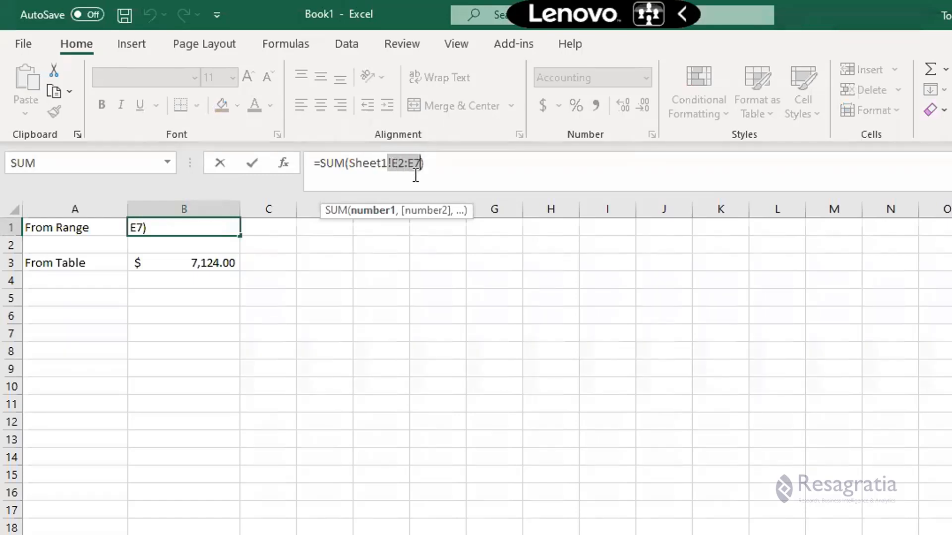
key(Escape)
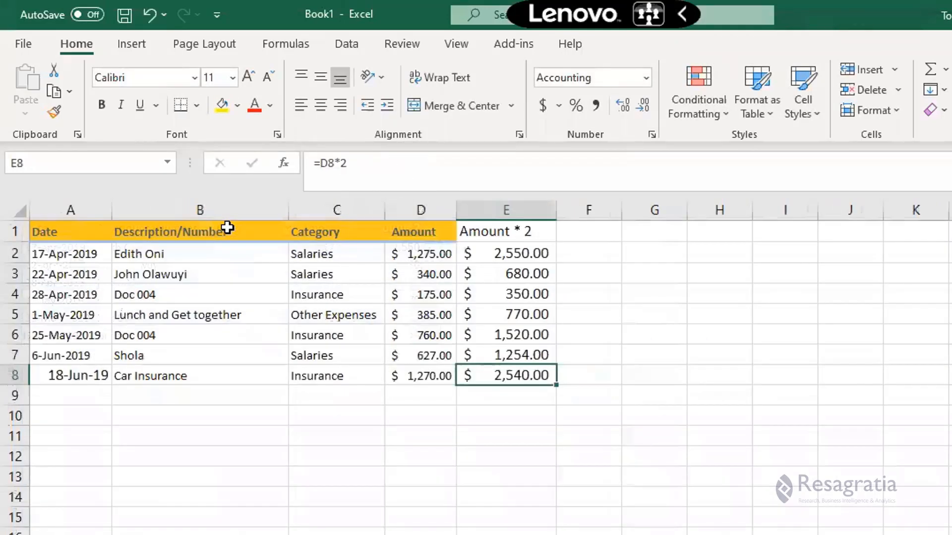
In the Expenses table, enter the date 18-Jun-2019 in A8, just below the last expense row.
drag(471, 250, 504, 355)
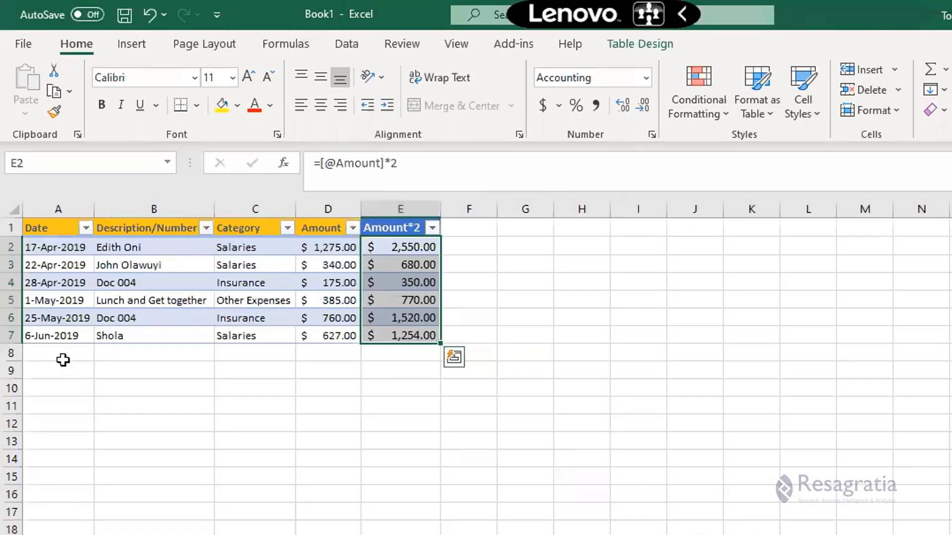
click(64, 355)
text(18-Jun)
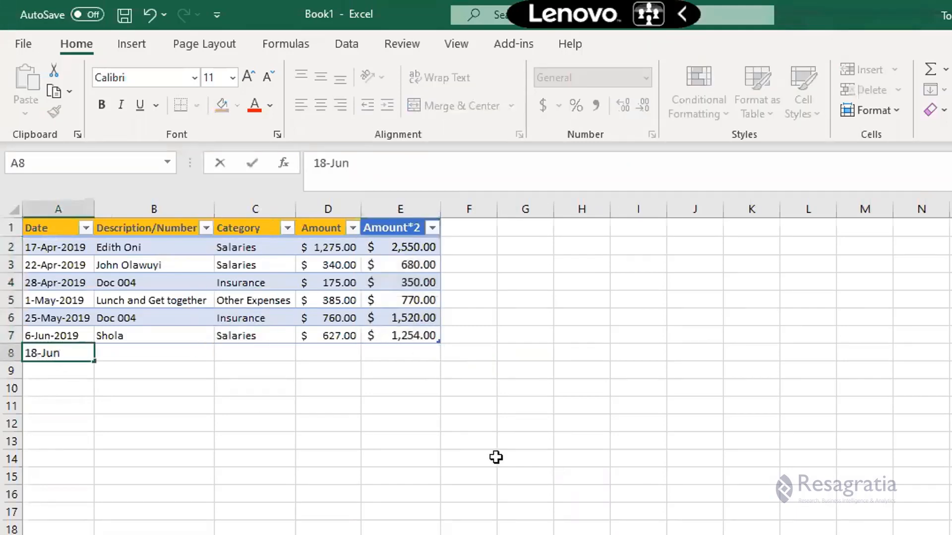
text(-2019)
key(Tab)
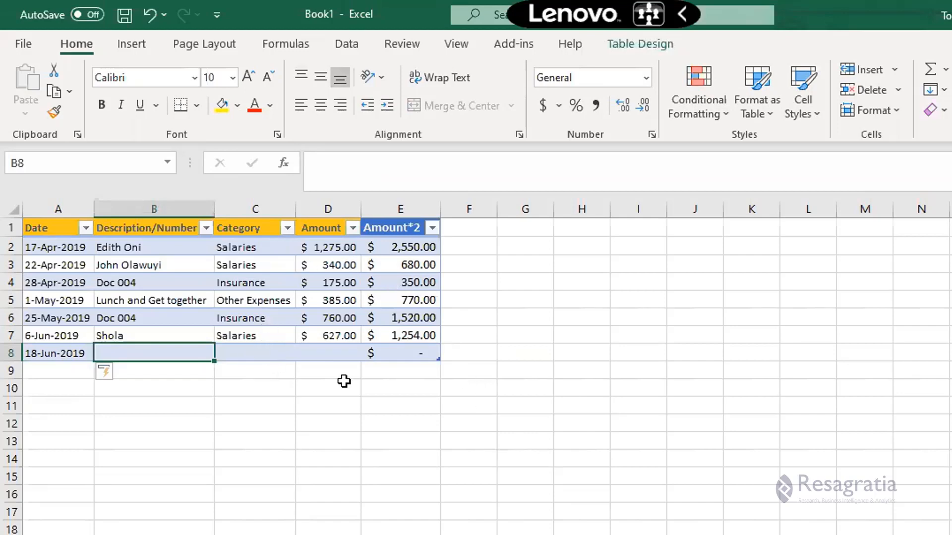
Complete the table's row 8 with description Car Insurance, category Insurance and amount 1270.
text(Car Insurance)
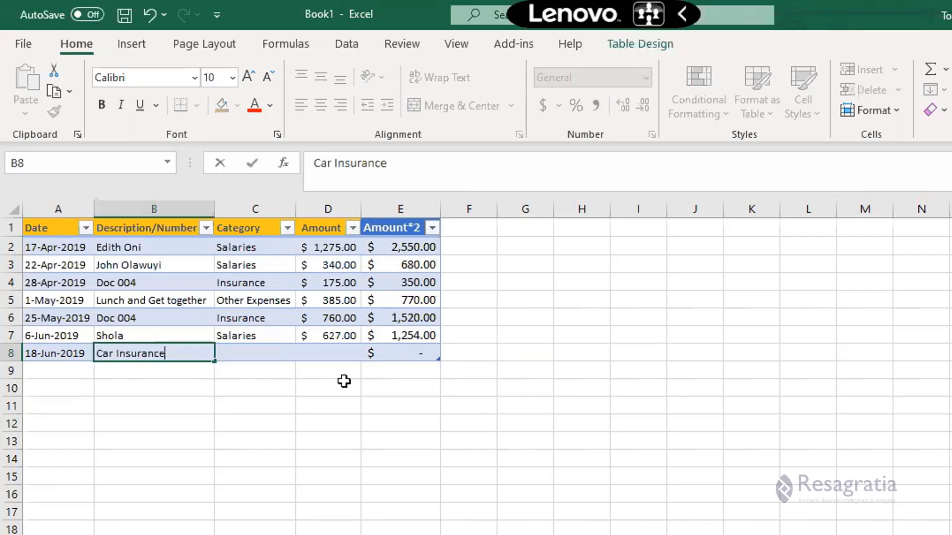
key(Tab)
text(Insurance)
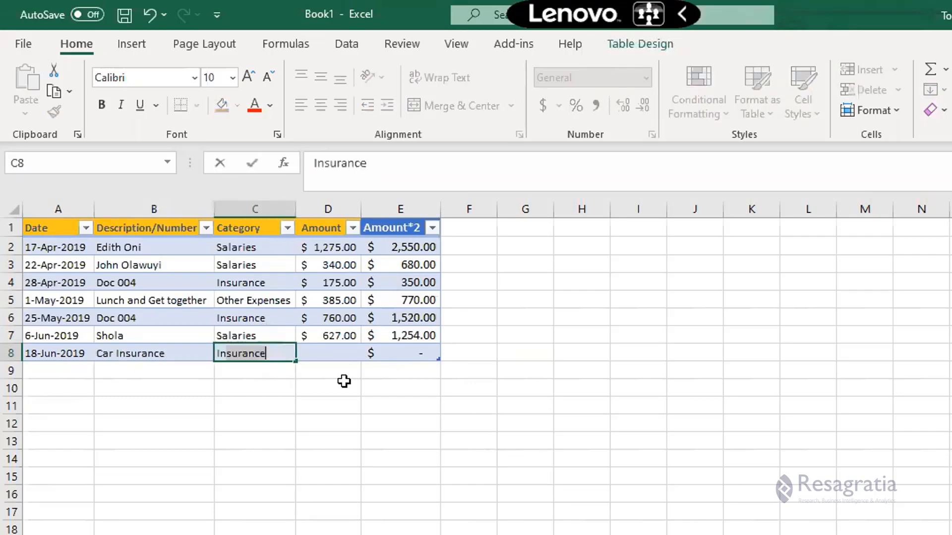
key(Tab)
text(1270)
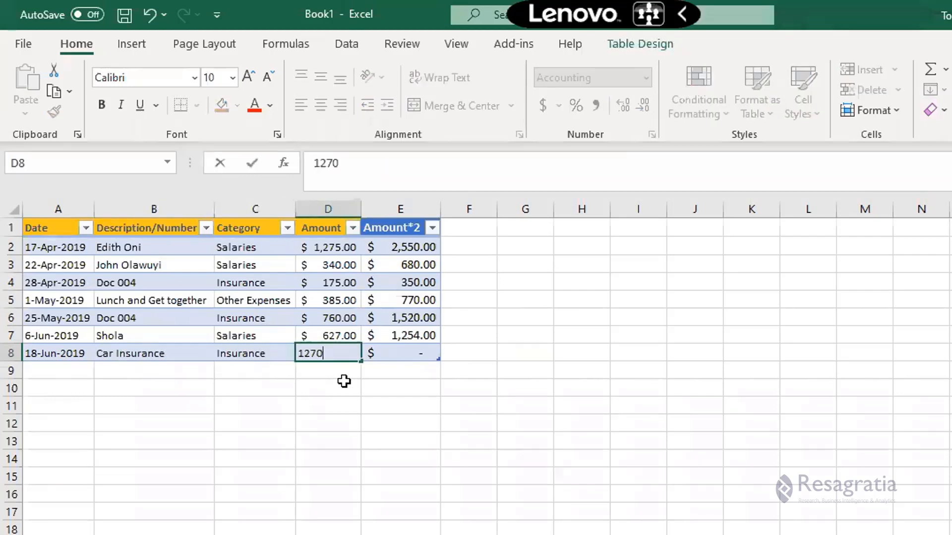
key(Tab)
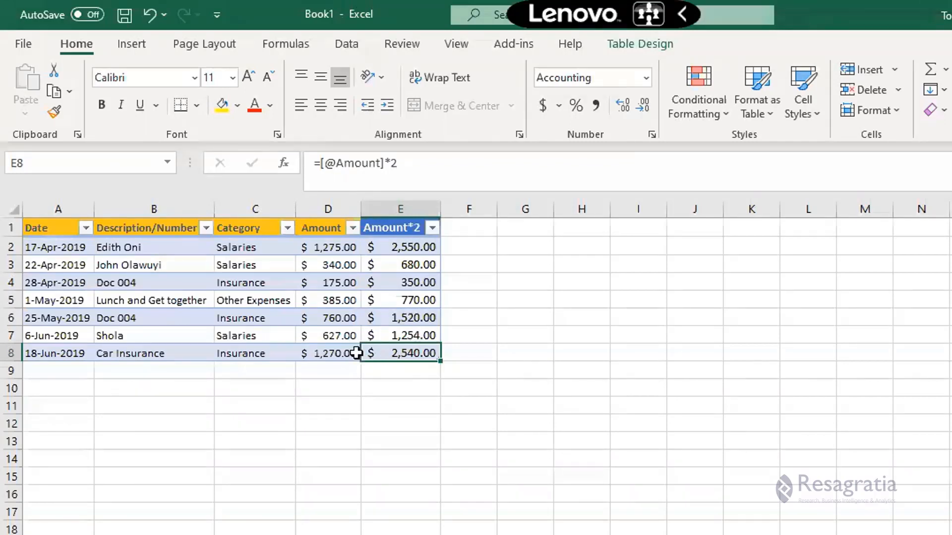
Go back to the summary sheet and select the table-based total in B3.
key(ctrl+Page_Down)
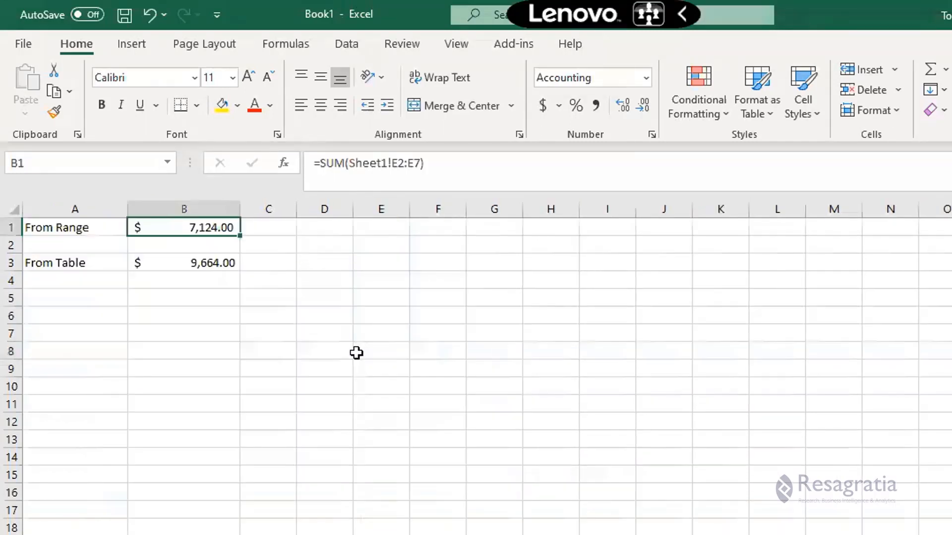
click(184, 258)
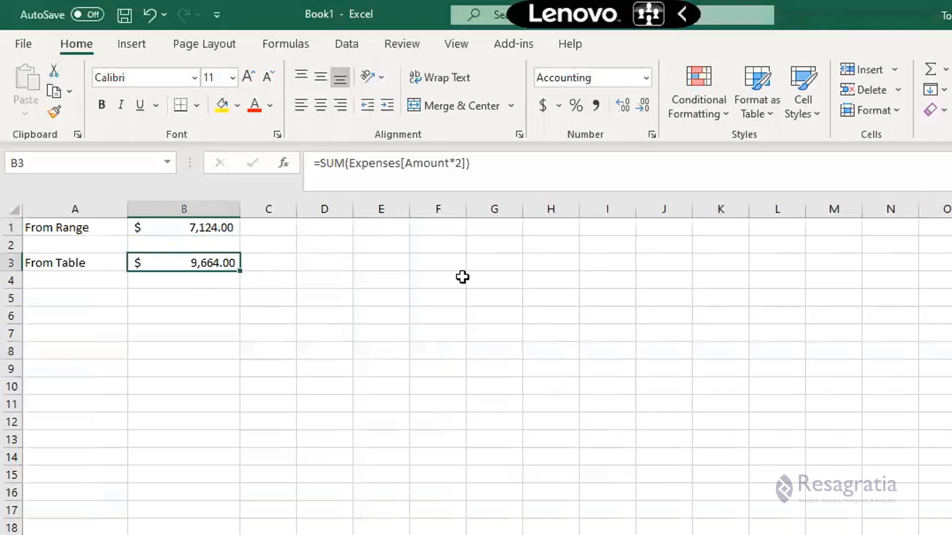